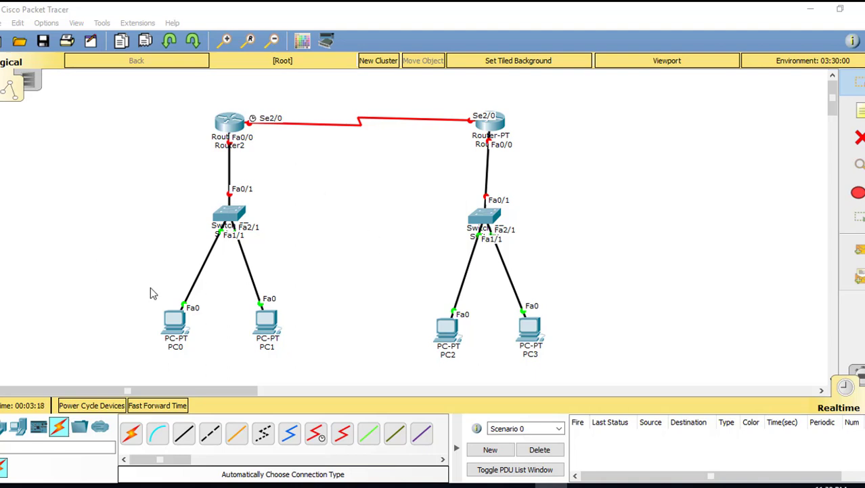
In PC0's IP Configuration, enter 192.168.1.2, mask 255.255.255.0 and gateway 192.168.1.1
click(178, 324)
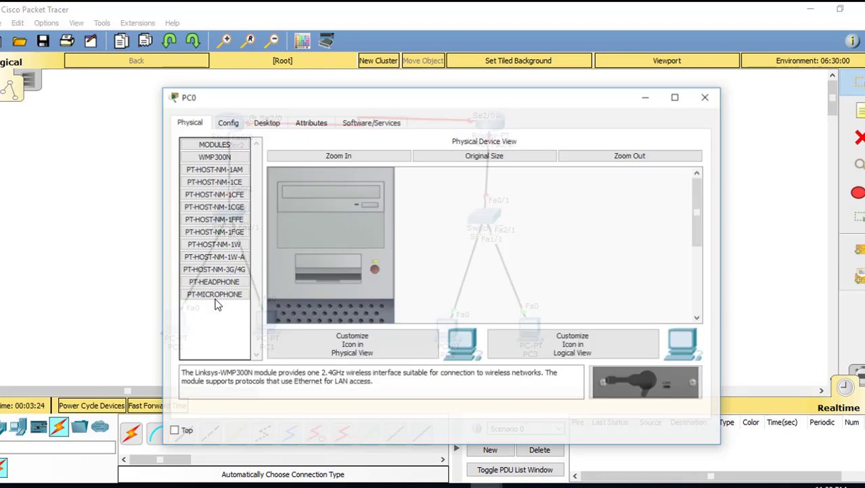
drag(273, 101, 444, 68)
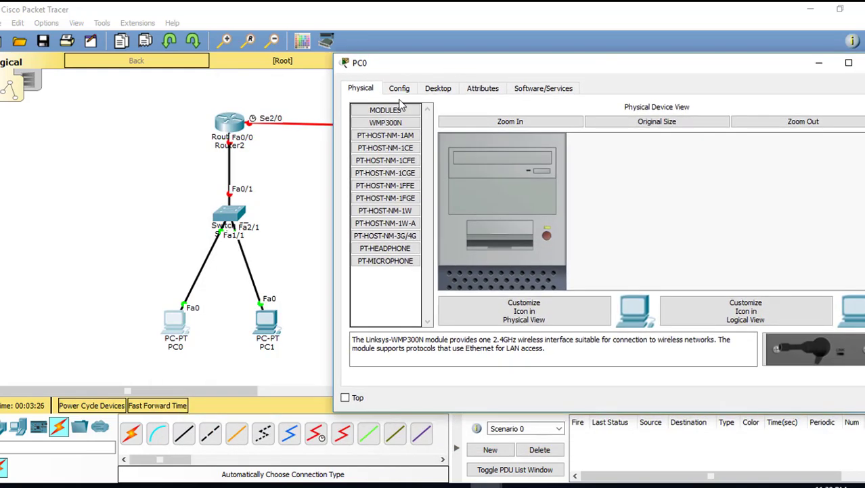
click(439, 88)
click(377, 129)
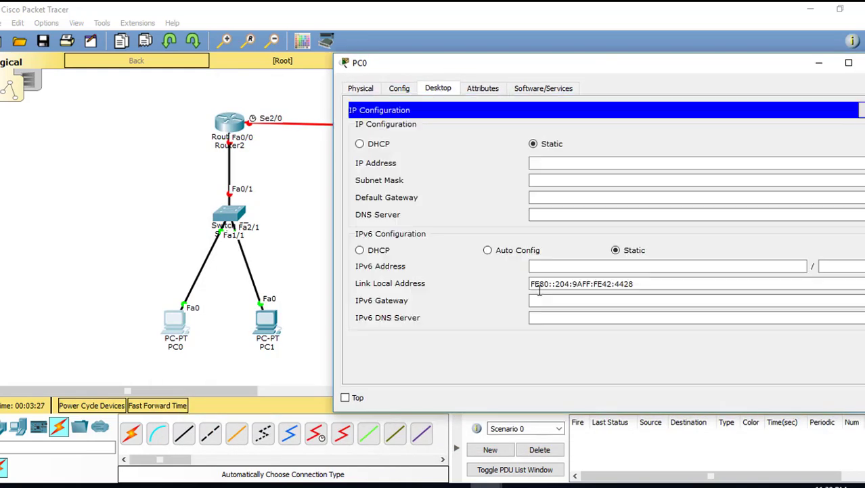
click(551, 161)
text(92.168.1.2)
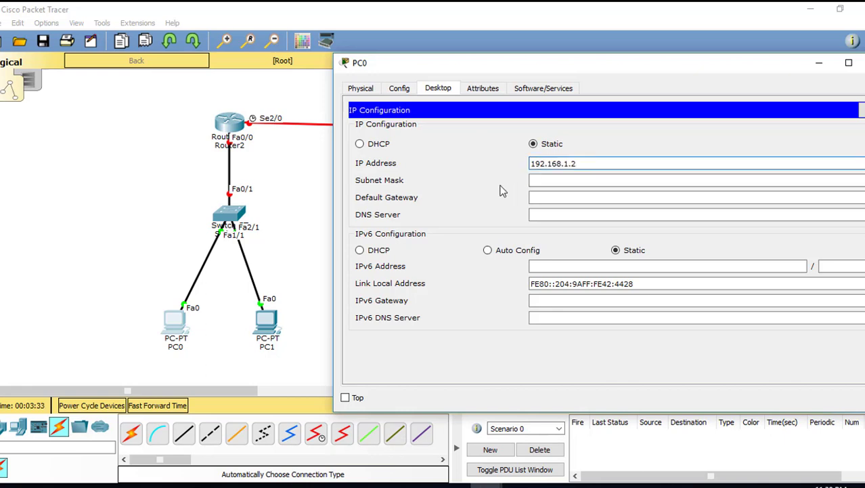
click(568, 196)
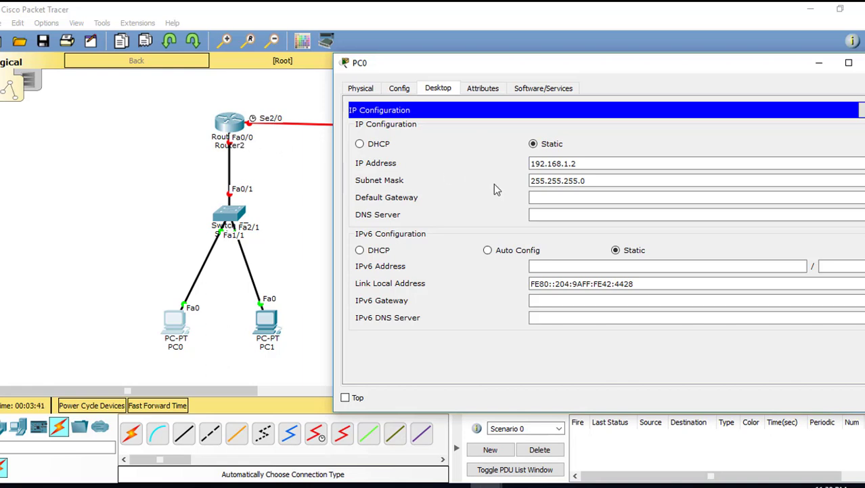
click(542, 198)
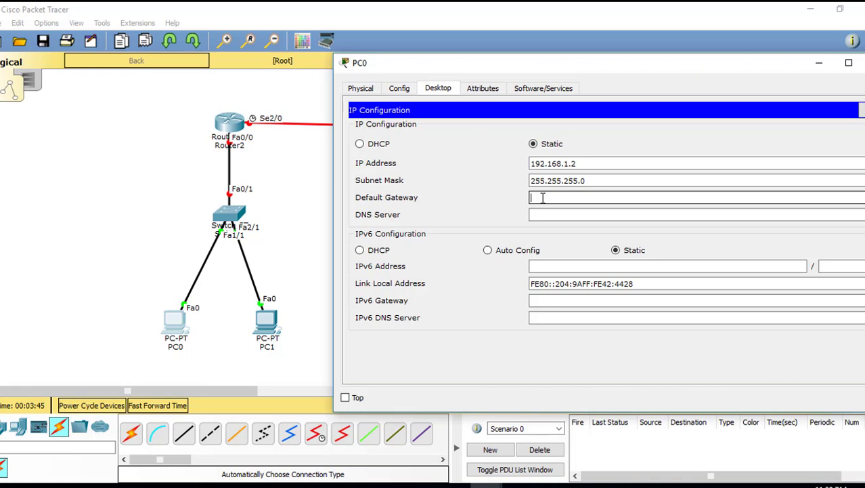
text(192.16)
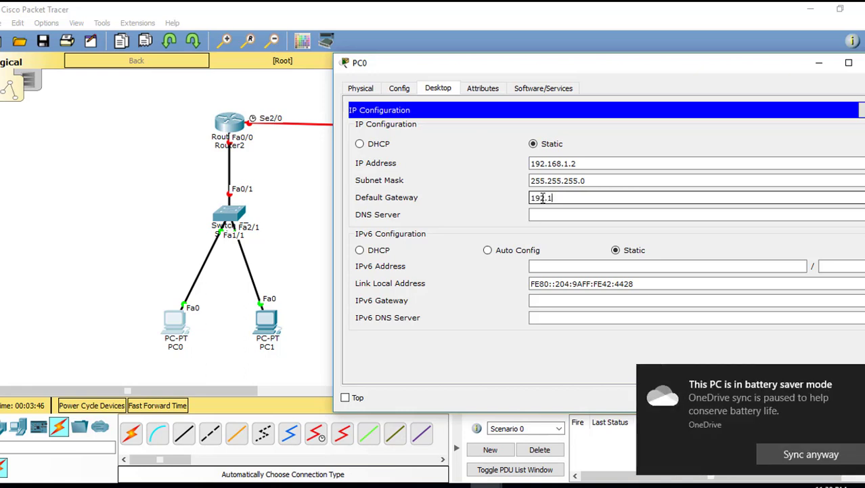
text(8.1.1)
key(Home)
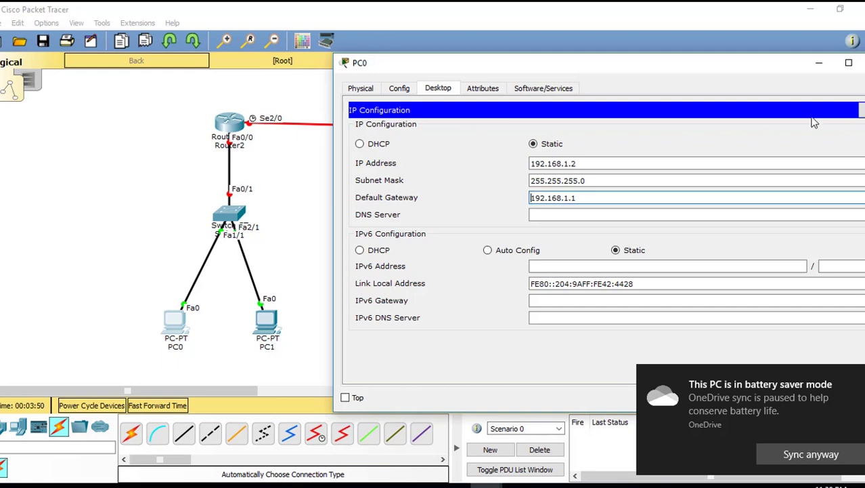
Add canvas notes: 192.168.1.2 under PC0, 1.3 under PC1, 1.1 beside Router2
click(863, 62)
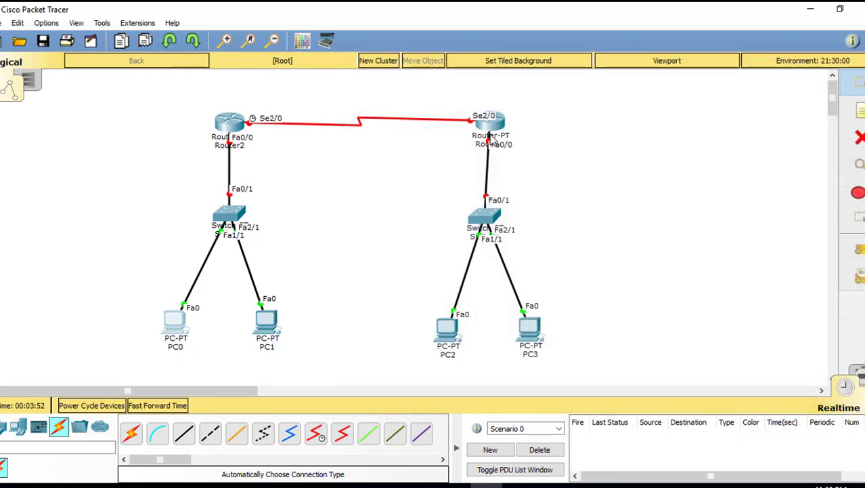
click(858, 110)
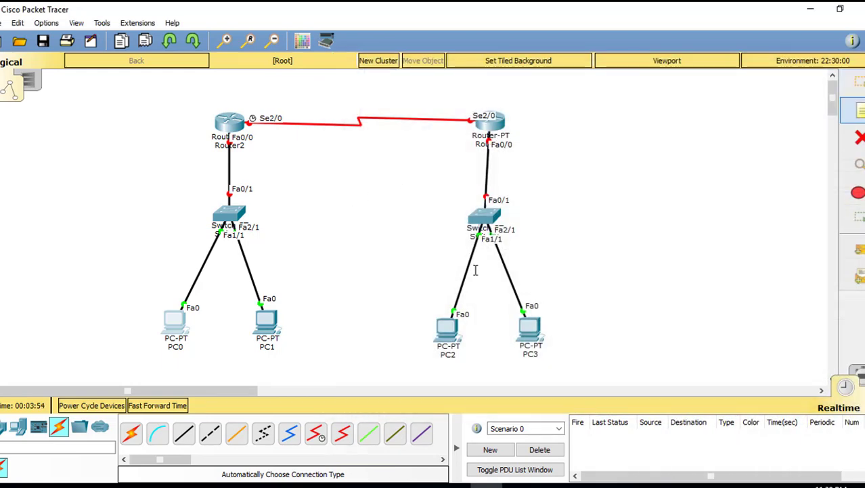
click(135, 362)
text(19)
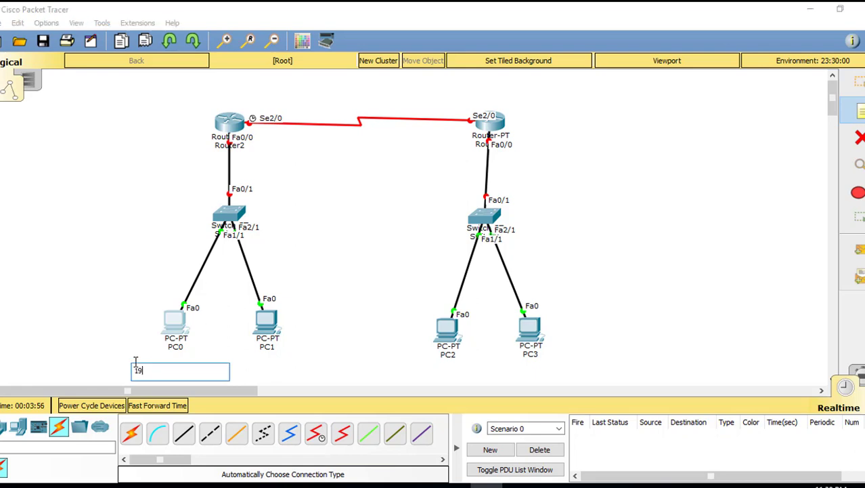
text(2.168.1.2)
click(257, 363)
text(1.3)
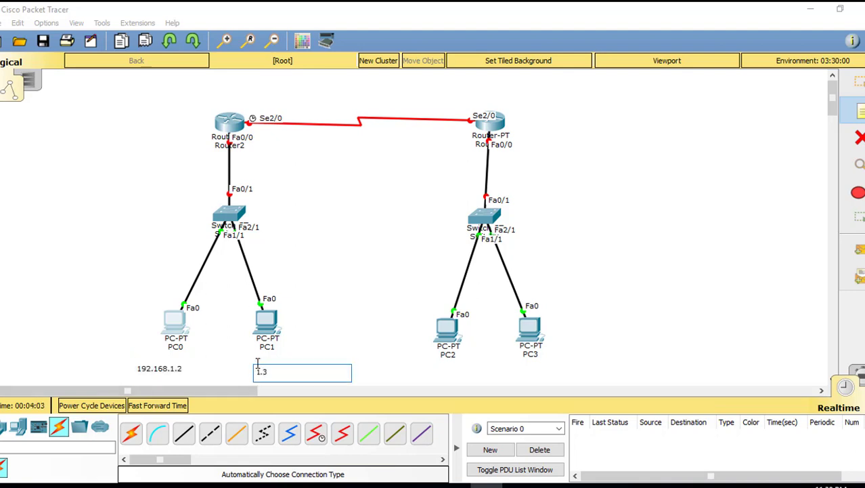
click(174, 169)
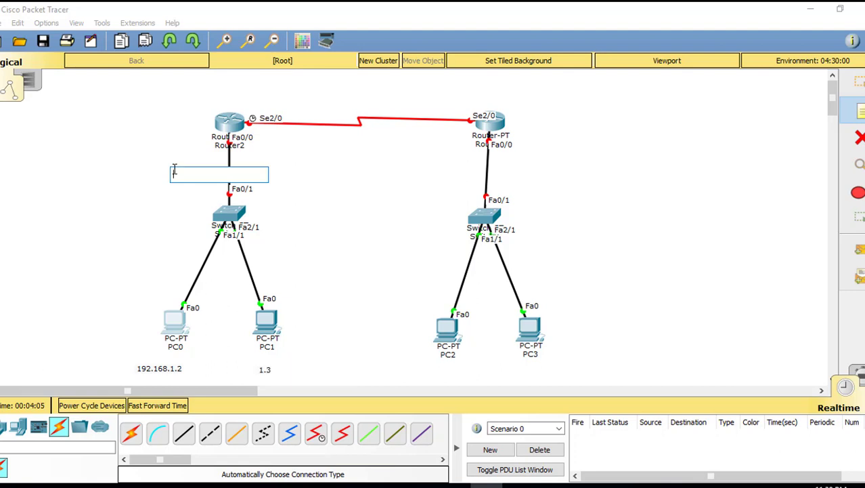
text(1.1)
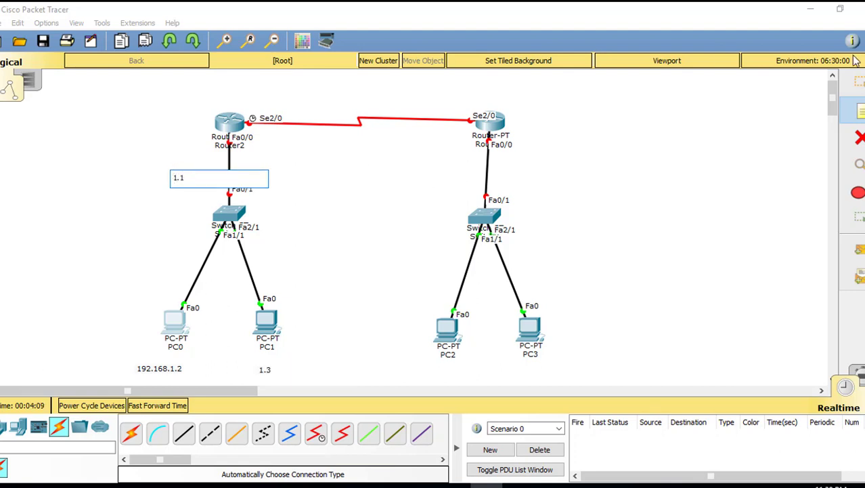
In PC1's IP Configuration, enter 192.168.1.3, mask 255.255.255.0 and gateway 192.168.1.1
click(857, 82)
click(263, 324)
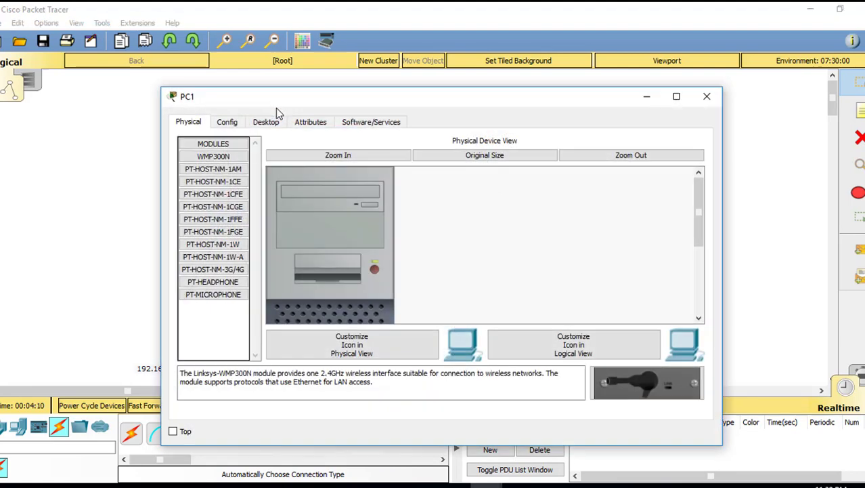
drag(313, 100, 515, 88)
click(341, 118)
click(397, 191)
click(569, 184)
text(192.168.)
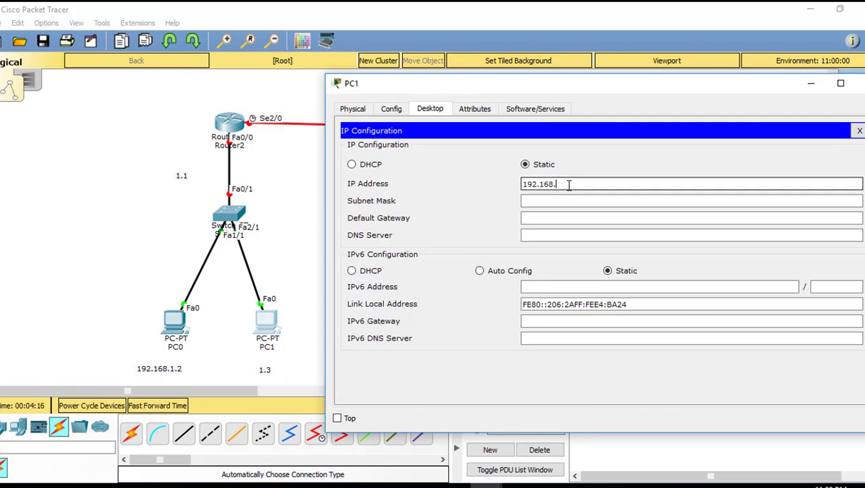
text(13)
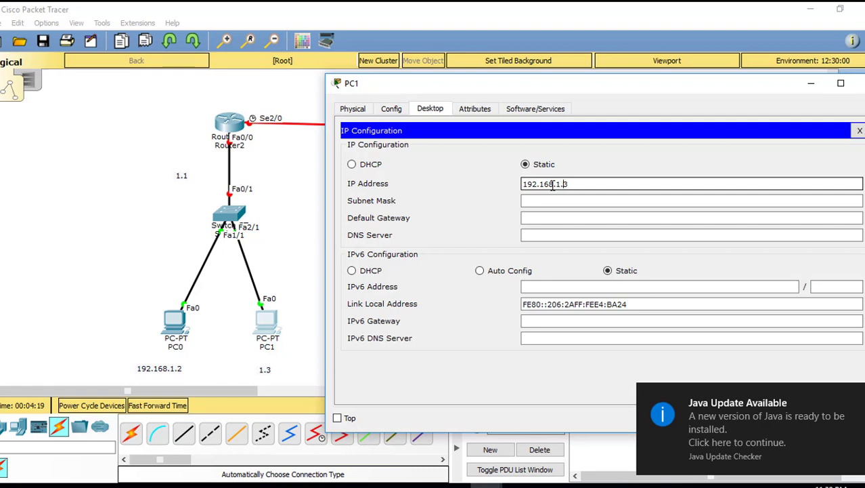
click(525, 201)
click(532, 218)
text(192)
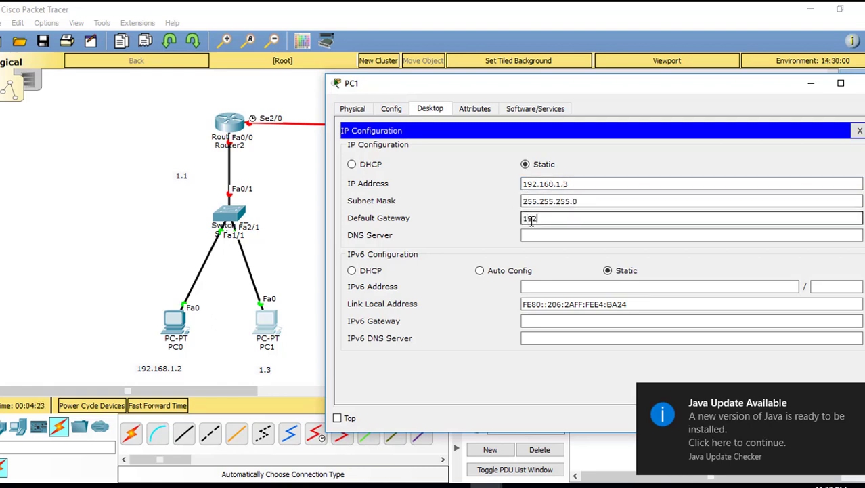
text(.168)
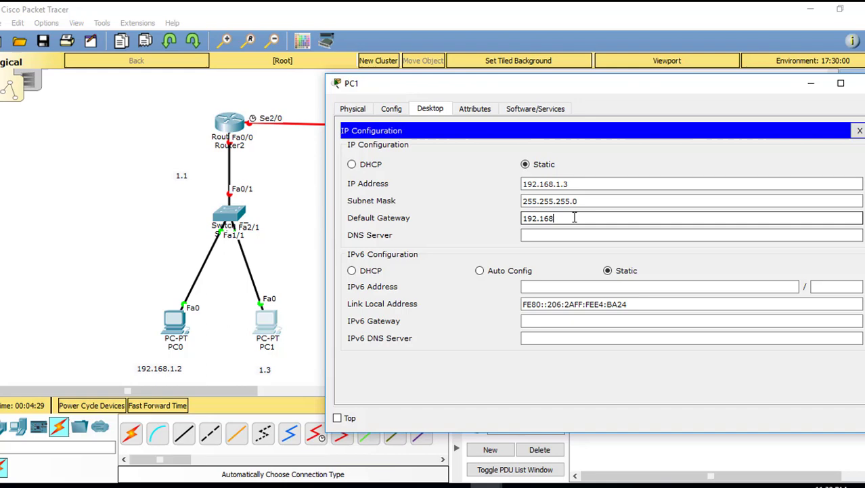
text(.1)
Turn on Router2's FastEthernet0/0 and assign 192.168.1.1 with mask 255.255.255.0
click(860, 83)
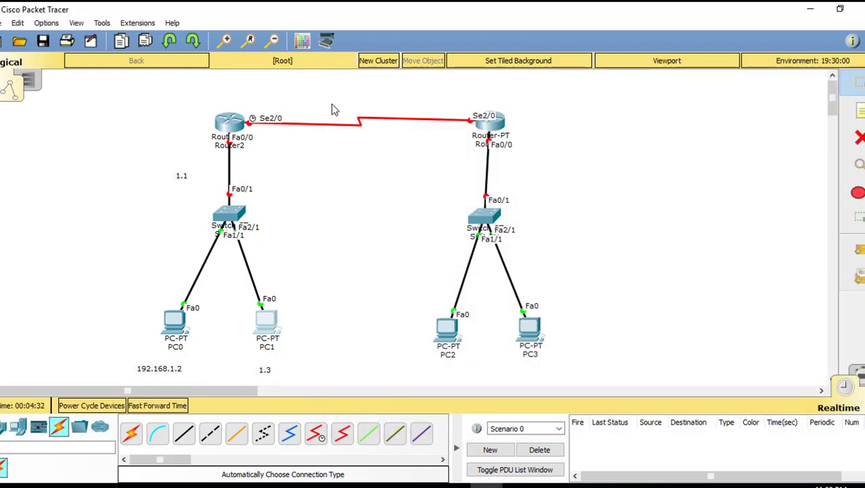
click(231, 125)
drag(333, 105, 495, 103)
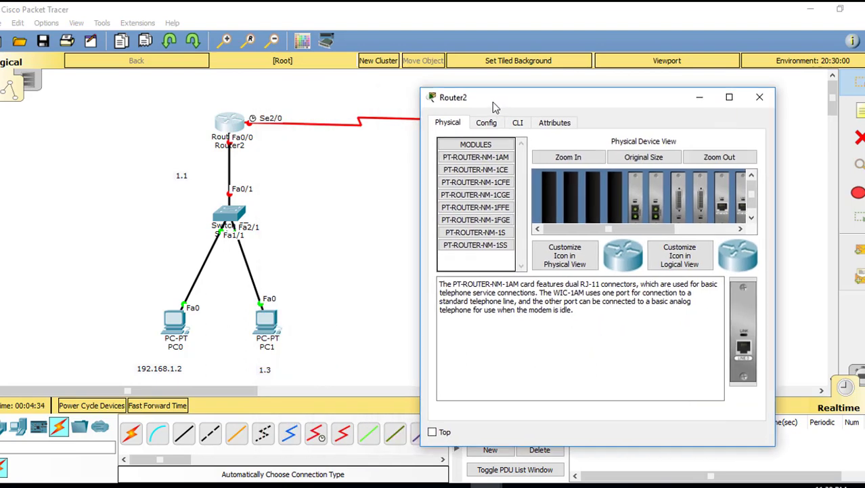
click(525, 123)
click(492, 123)
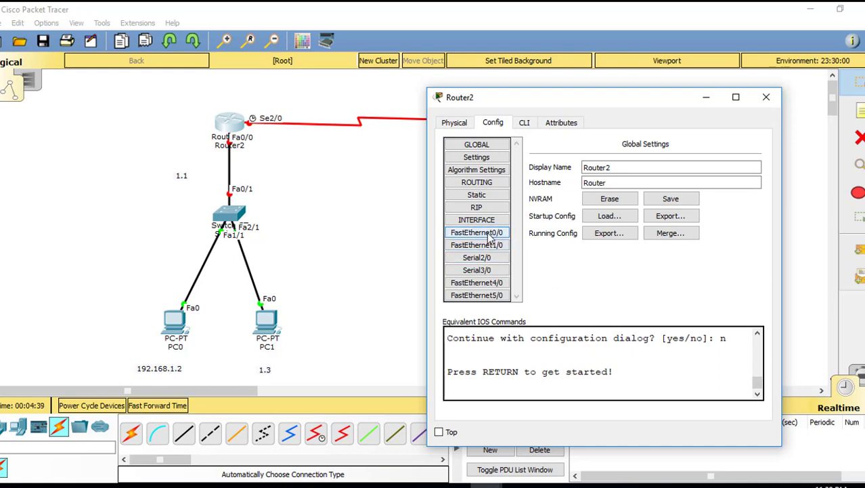
click(476, 232)
click(743, 154)
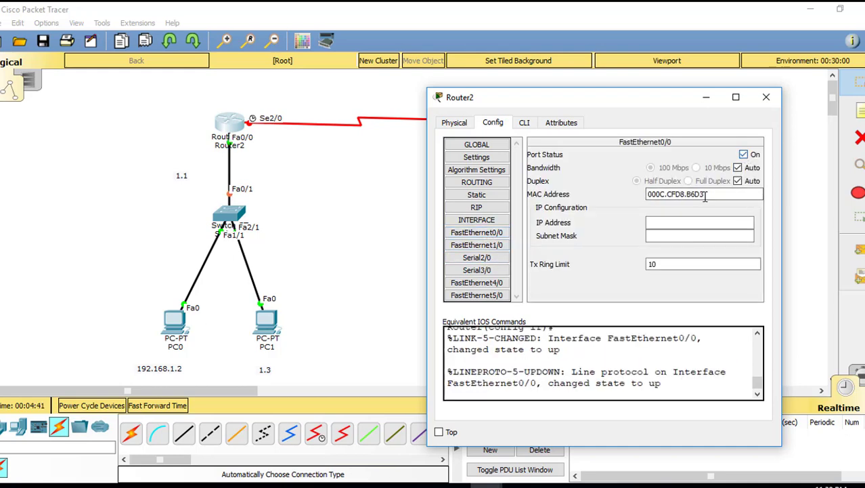
click(688, 222)
text(192.168.1.1)
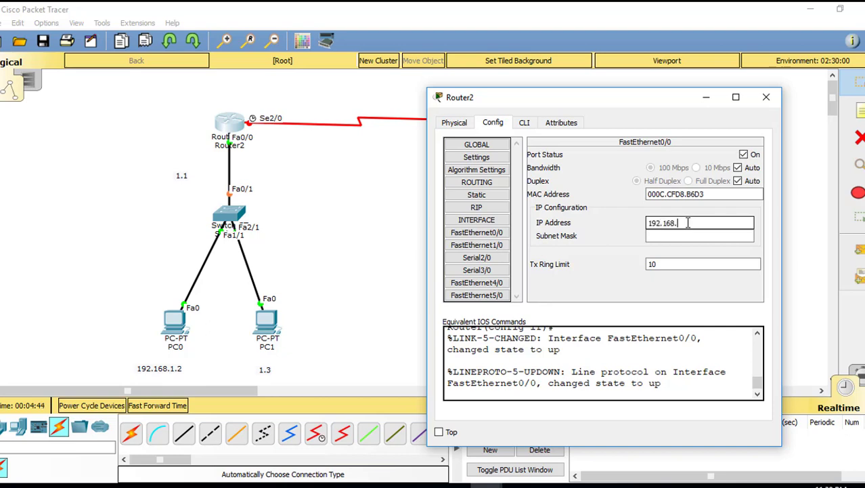
click(645, 236)
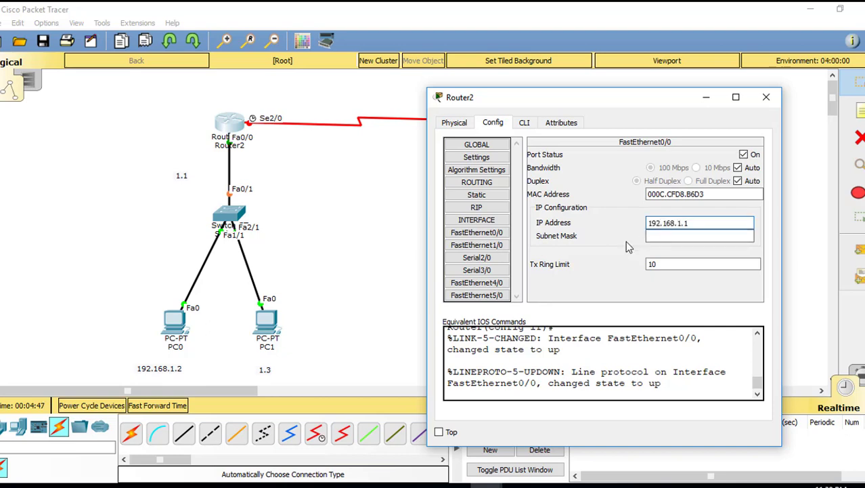
click(766, 98)
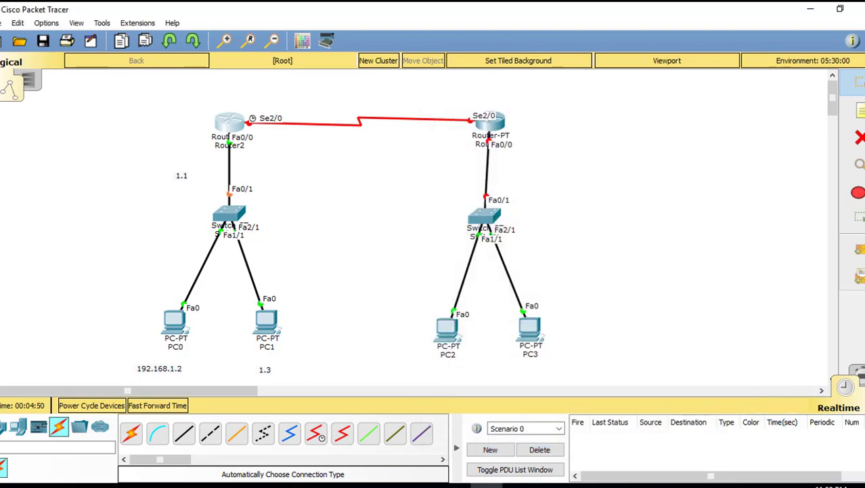
Add notes 192.168.2.2 under PC2, 192.168.2.3 under PC3 and 192.168.2.1 by the right router
click(422, 371)
text(192.16)
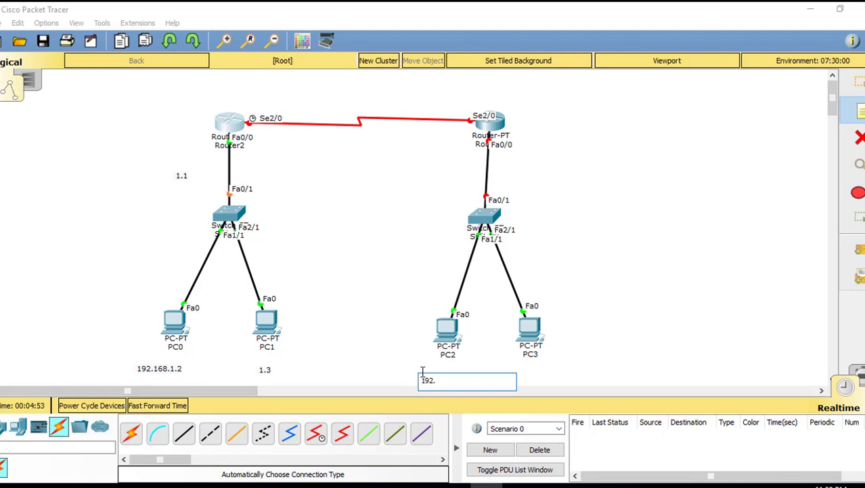
text(8.2.2)
click(538, 364)
text(192)
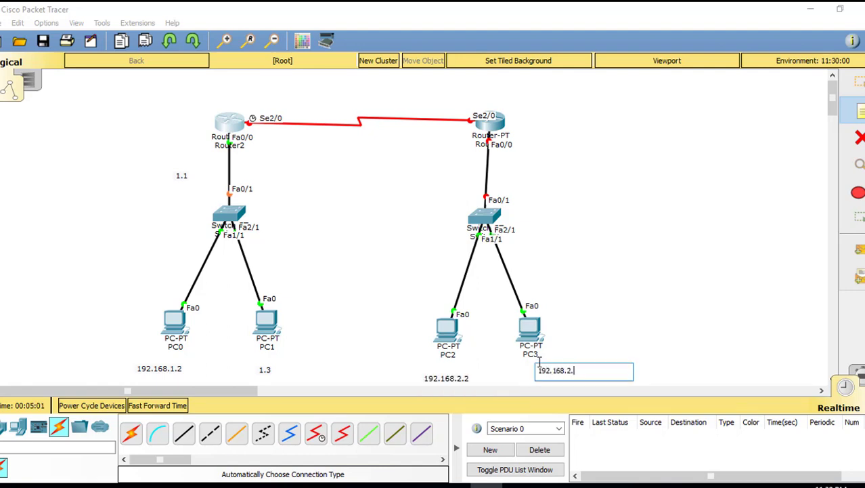
text(3)
click(507, 171)
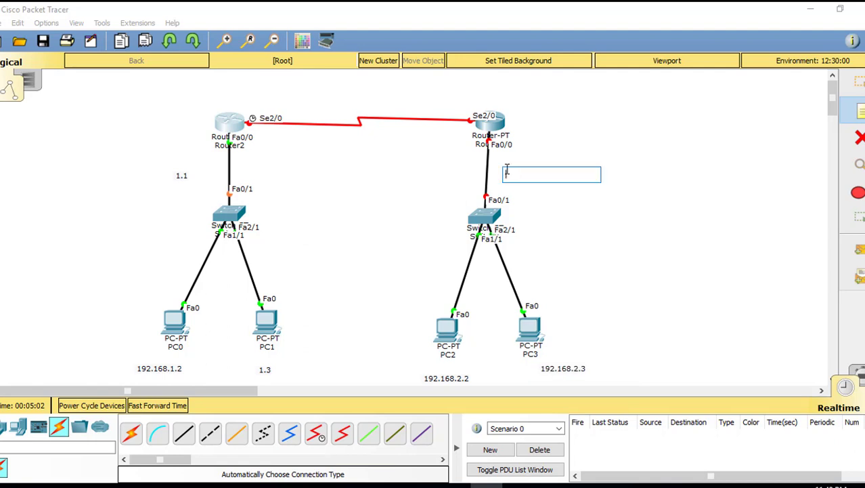
text(192.16)
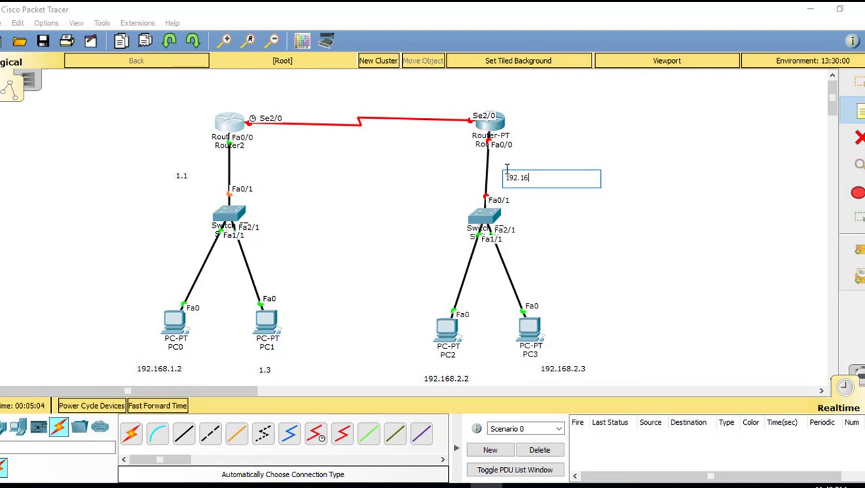
text(8.2.1)
In PC2's IP Configuration, enter 192.168.2.2, mask 255.255.255.0 and gateway 192.168.2.1
click(851, 83)
click(447, 330)
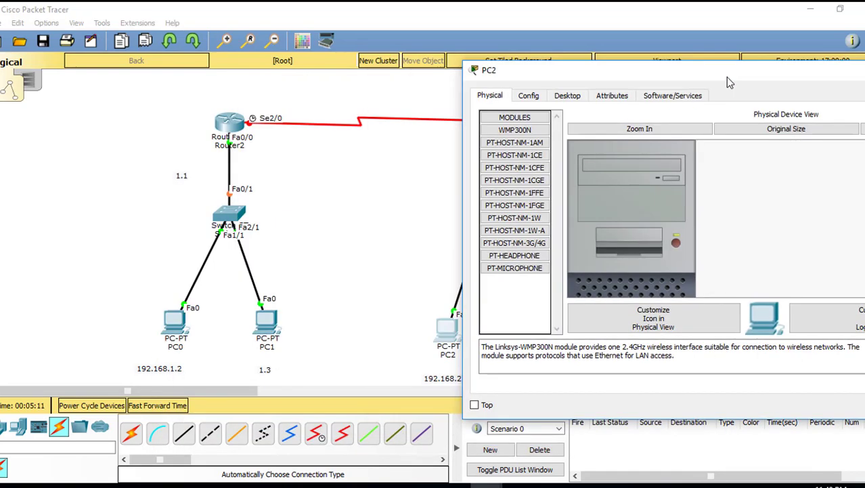
drag(427, 108, 810, 81)
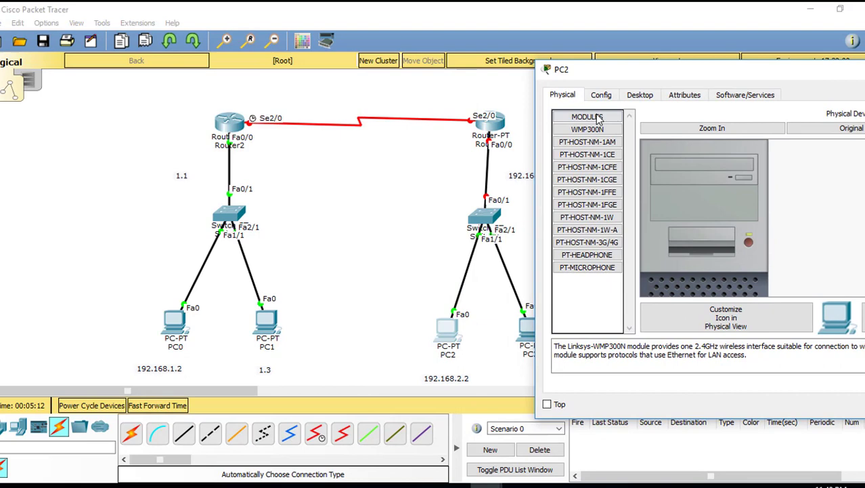
click(643, 95)
click(583, 133)
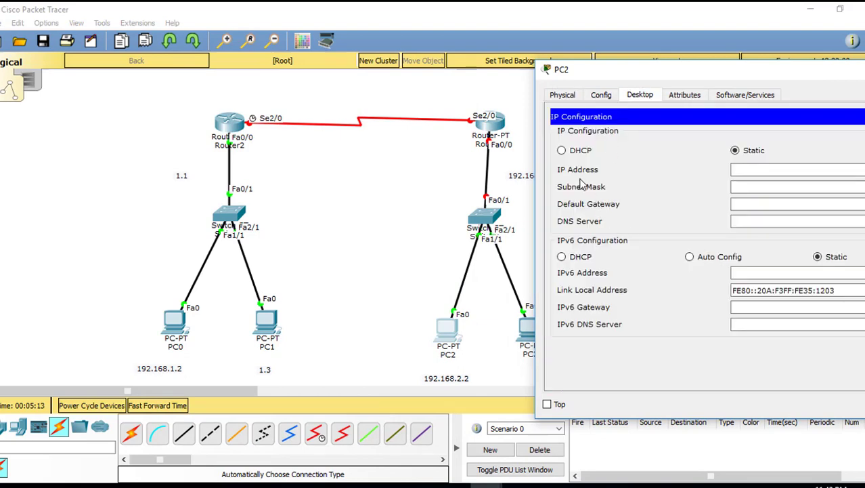
click(745, 170)
text(192.168.2.2)
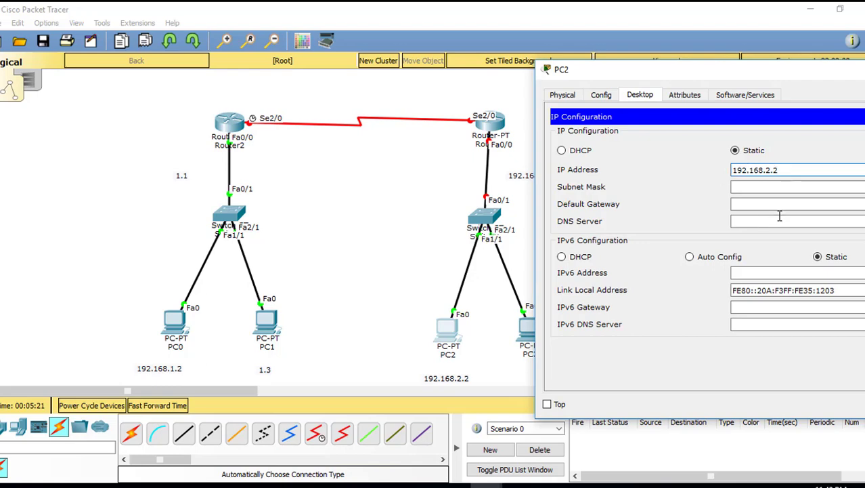
click(779, 218)
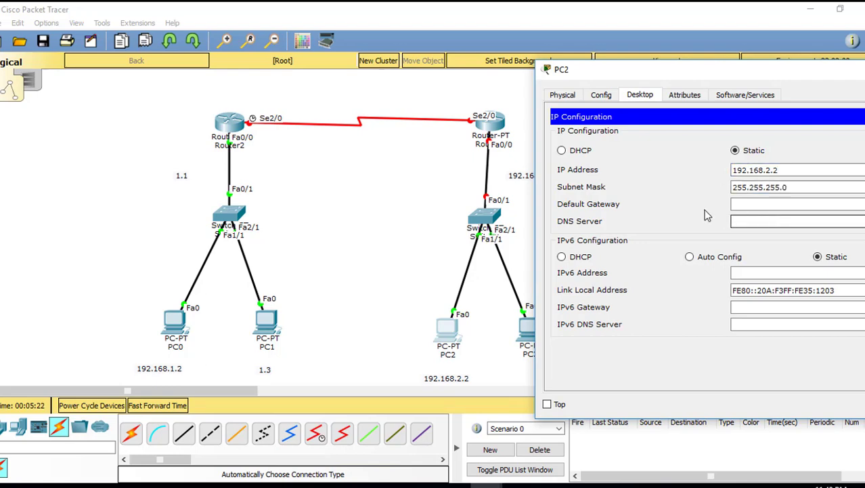
text(192.168.1)
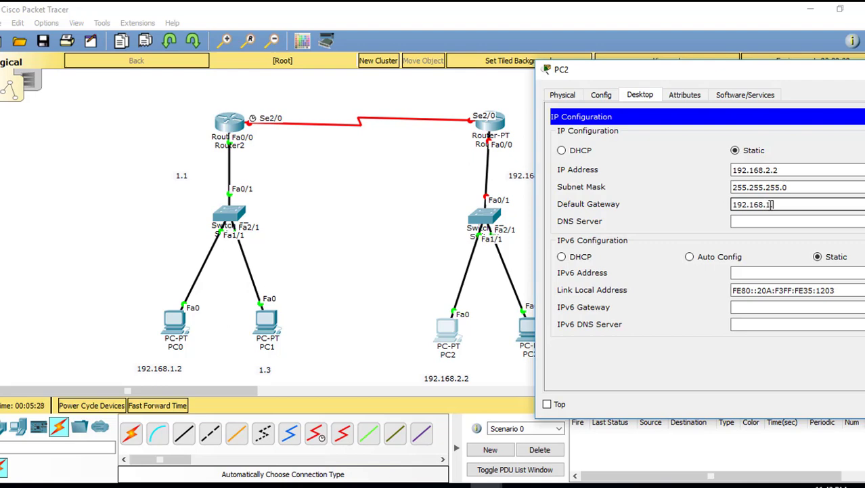
key(BackSpace)
text(2.)
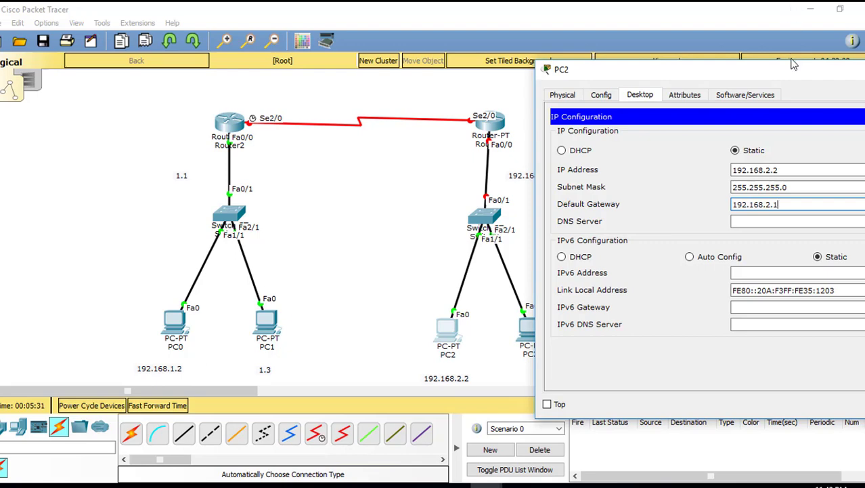
drag(792, 69, 555, 106)
click(701, 103)
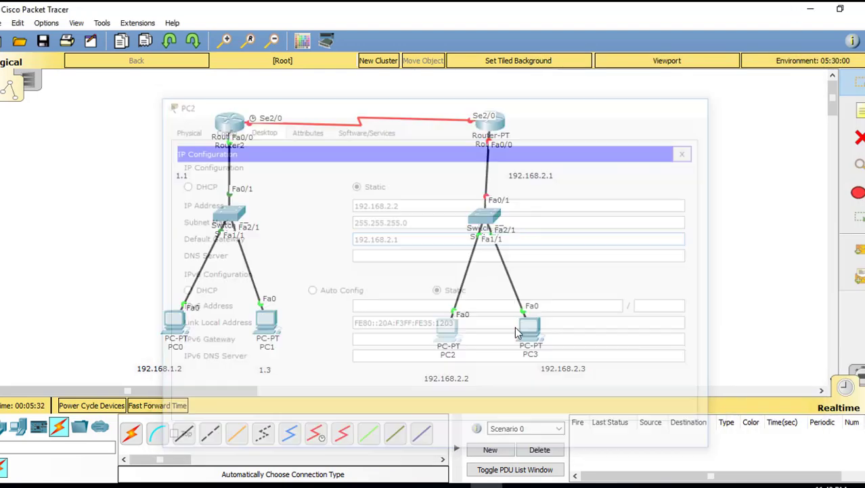
Enter an IP address for PC3, which is rejected as a duplicate
click(532, 328)
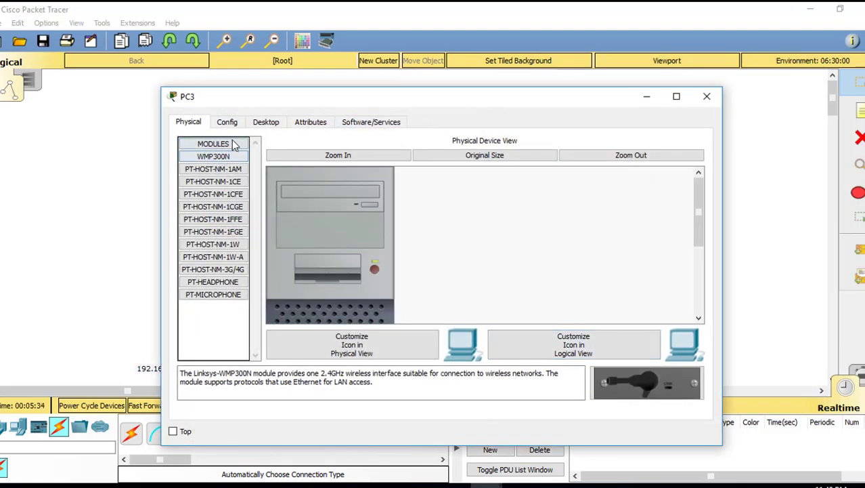
click(268, 125)
click(250, 153)
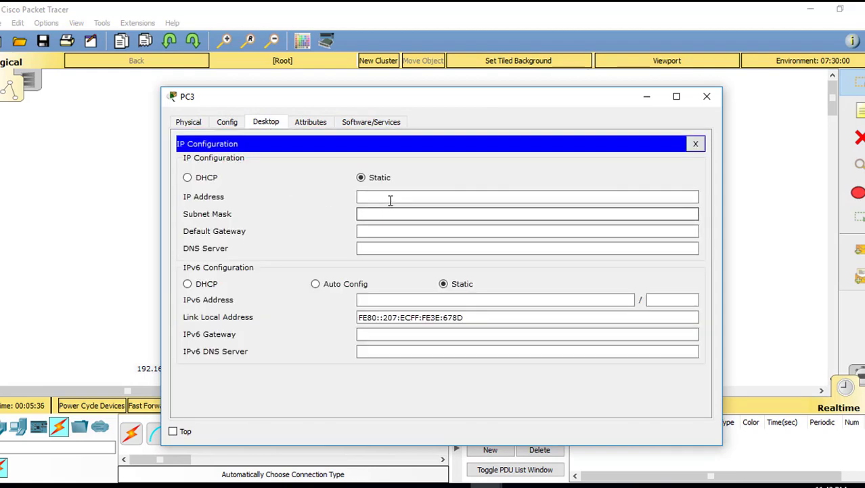
click(390, 196)
text(192.168.)
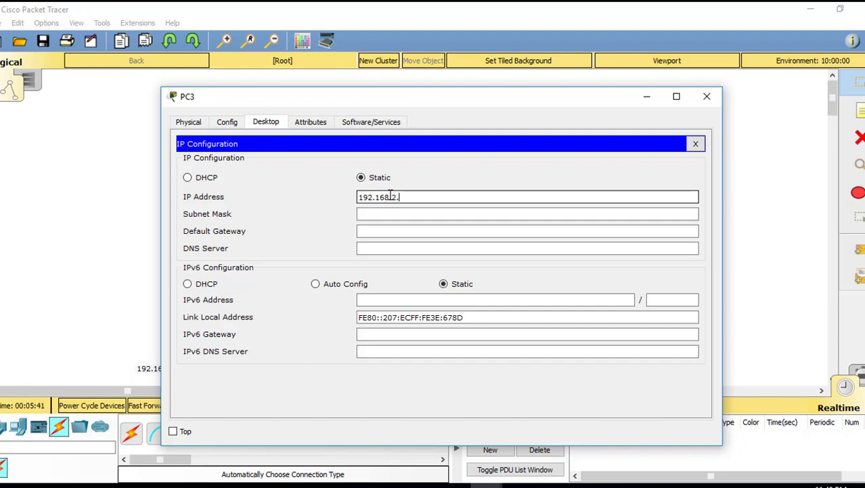
text(2.2)
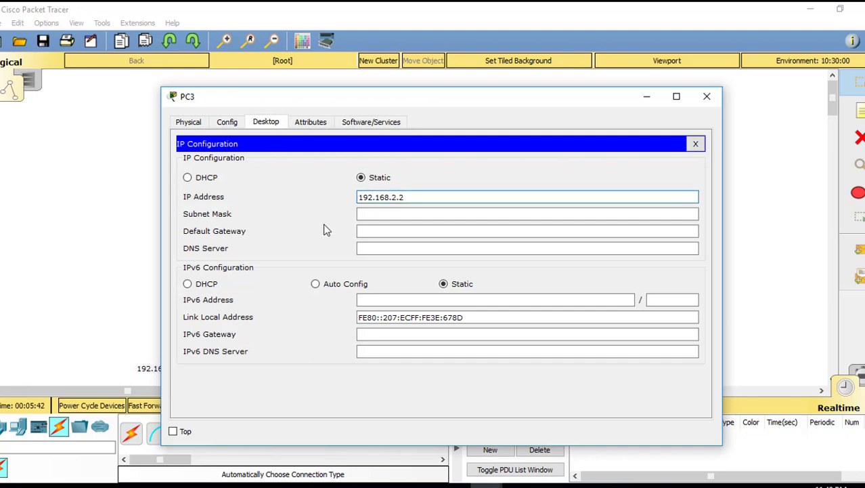
click(606, 211)
click(707, 96)
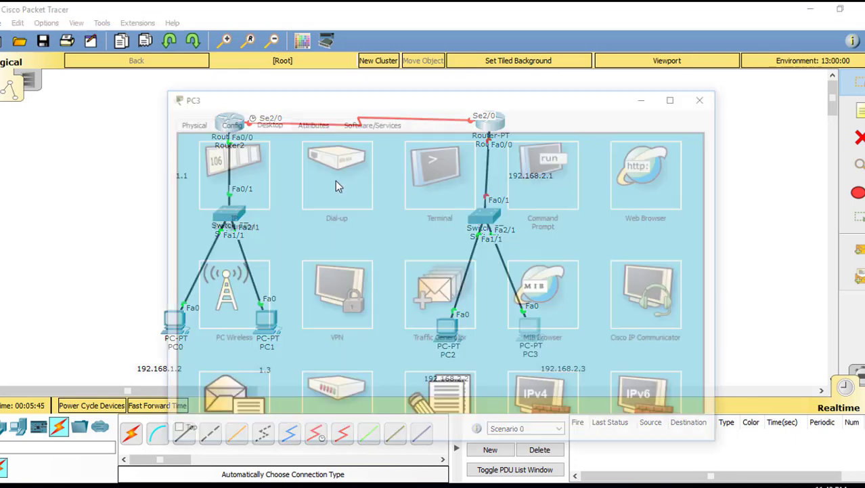
Re-enter PC3's IP as 192.168.2.3 with mask 255.255.255.0 and gateway 192.168.2.1
click(535, 333)
click(218, 189)
click(369, 196)
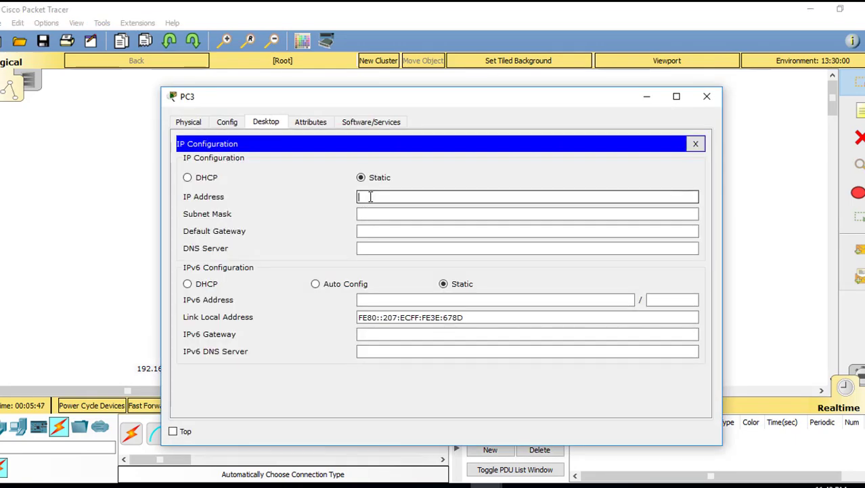
text(192.168.)
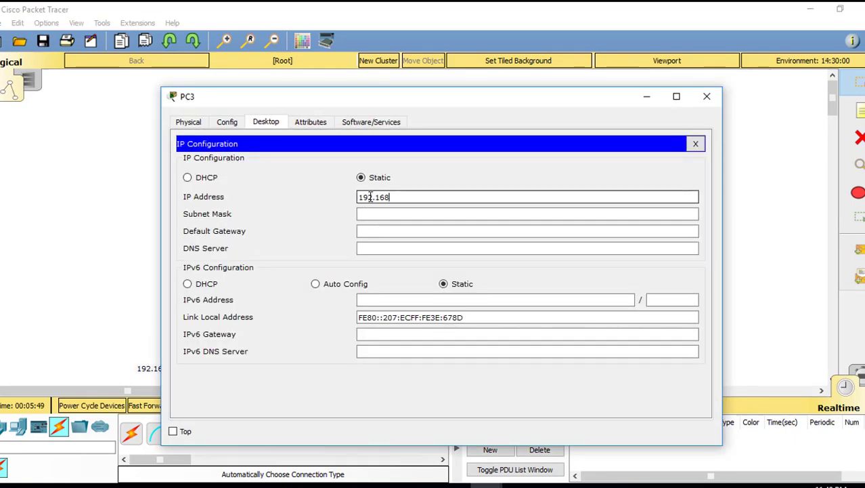
text(2.3)
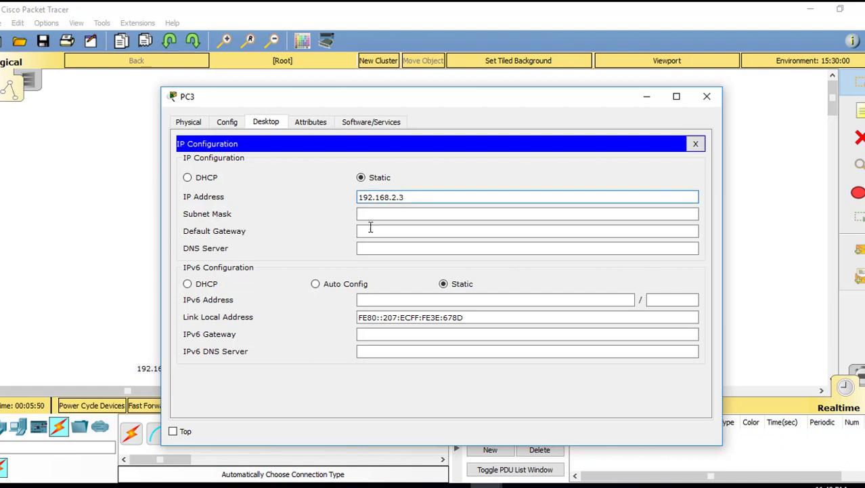
click(370, 230)
click(381, 233)
text(192.168.2.1)
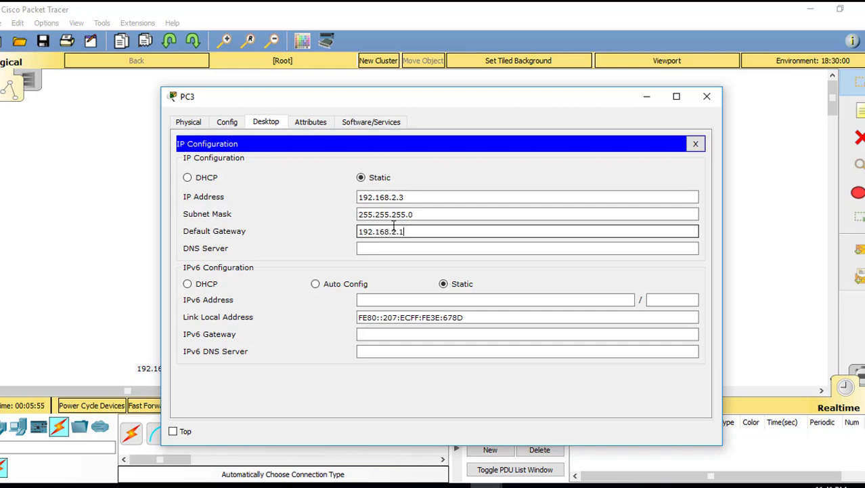
click(707, 96)
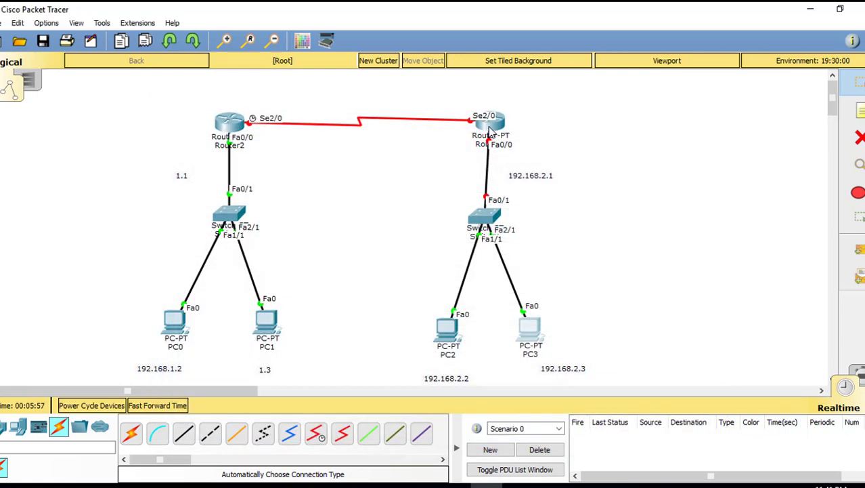
Turn on Router3's FastEthernet0/0 and assign 192.168.2.1 with mask 255.255.255.0
click(491, 131)
drag(432, 99, 744, 81)
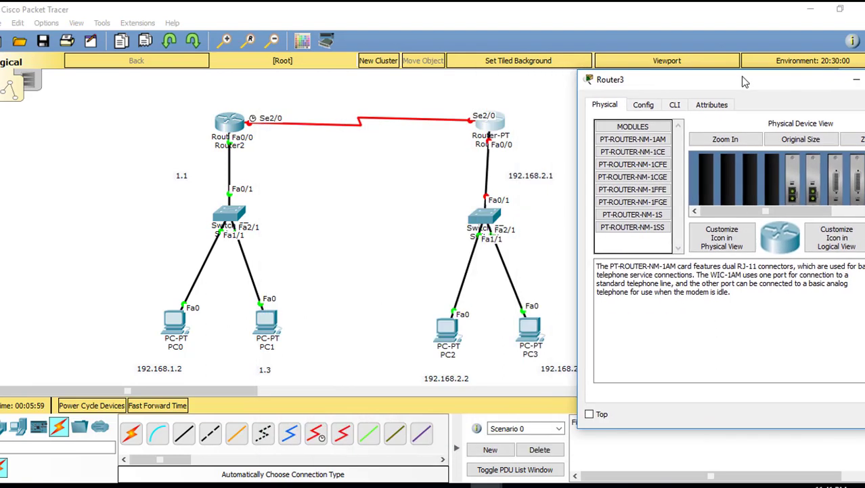
click(641, 107)
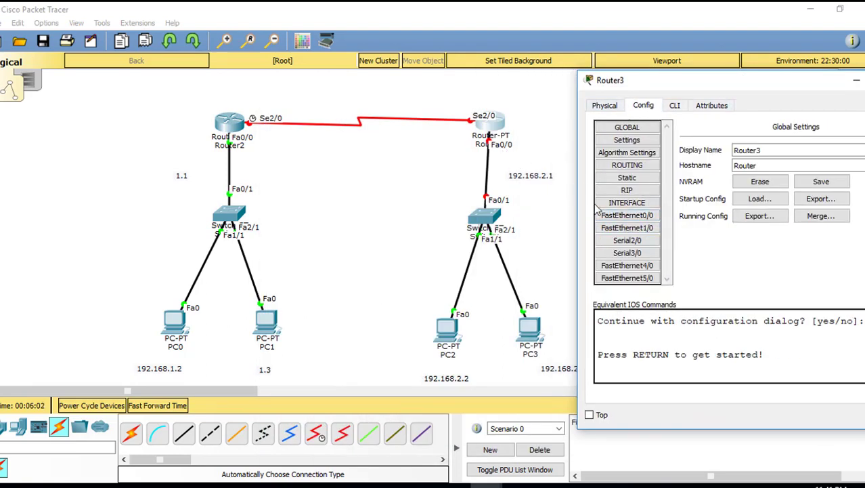
click(627, 215)
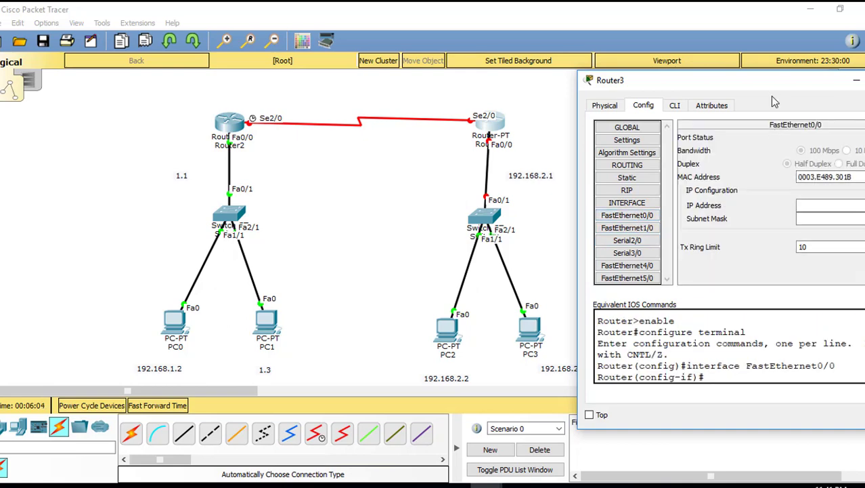
drag(771, 80, 702, 79)
click(825, 137)
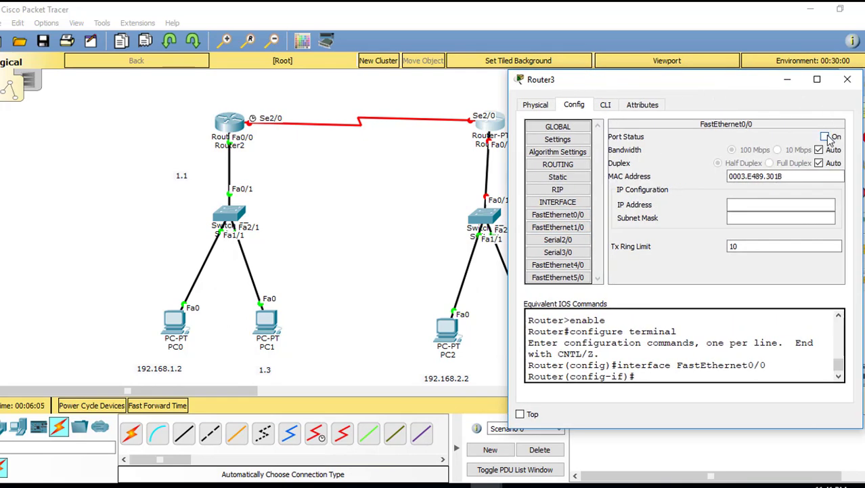
click(747, 207)
text(2.168)
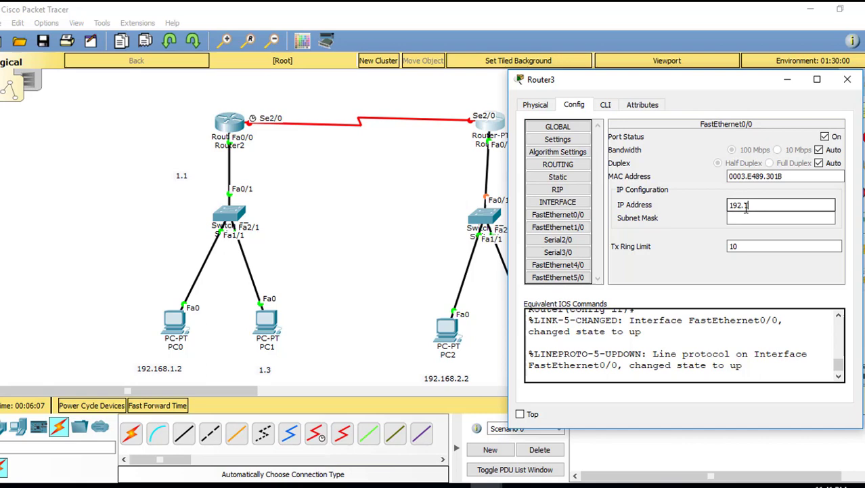
text(.2.1)
key(Tab)
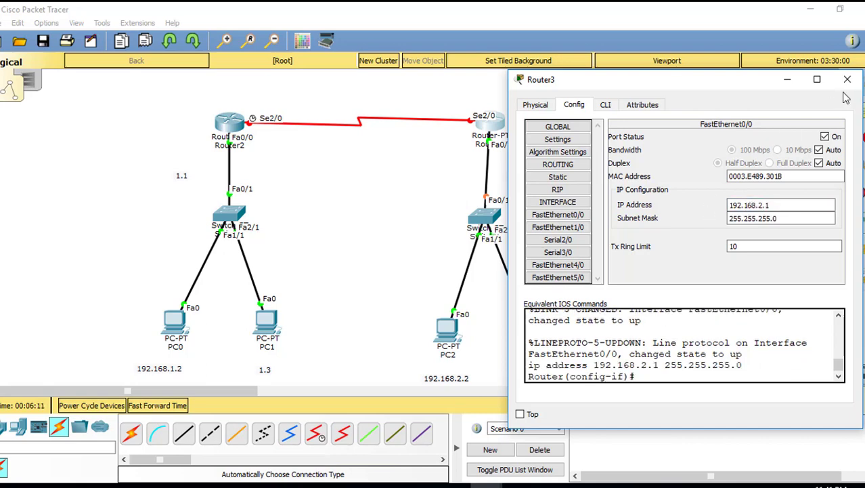
click(845, 82)
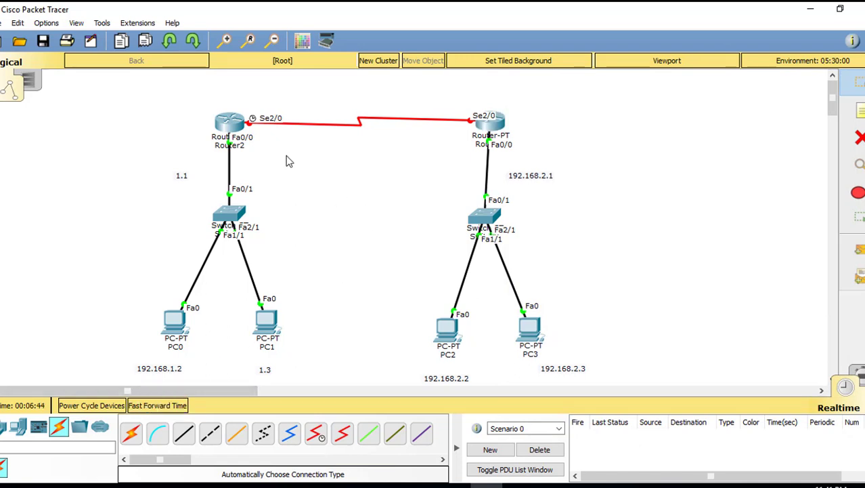
Add notes 192.168.3.3 beside Router2's serial port and 192.168.3.4 beside Router3's
click(857, 249)
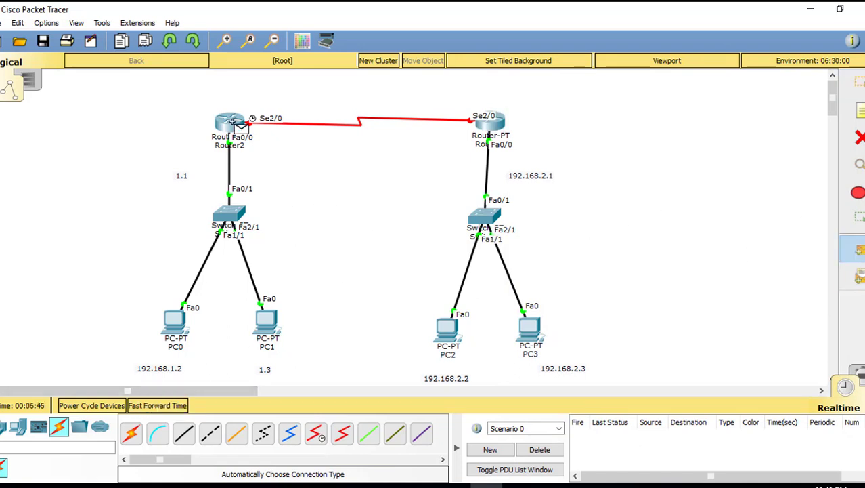
click(856, 99)
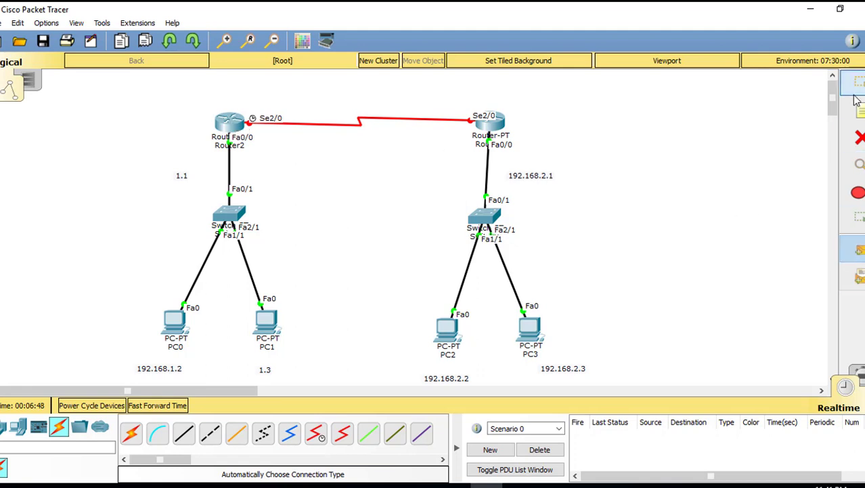
click(857, 99)
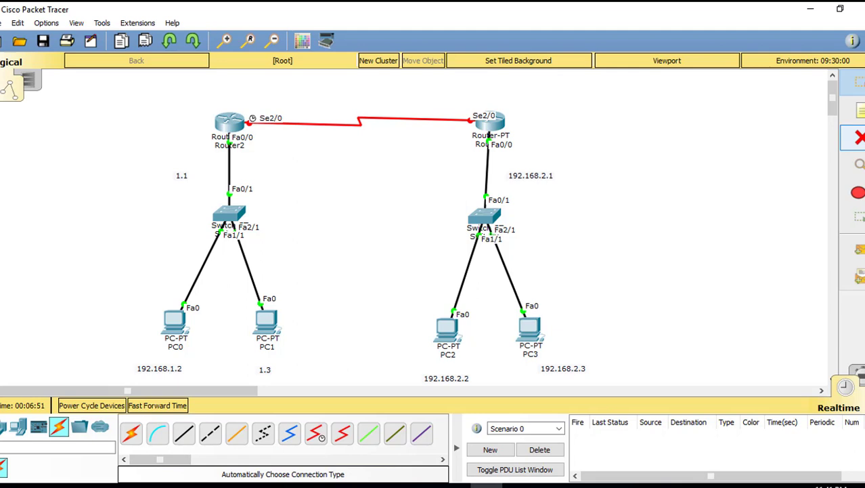
click(857, 110)
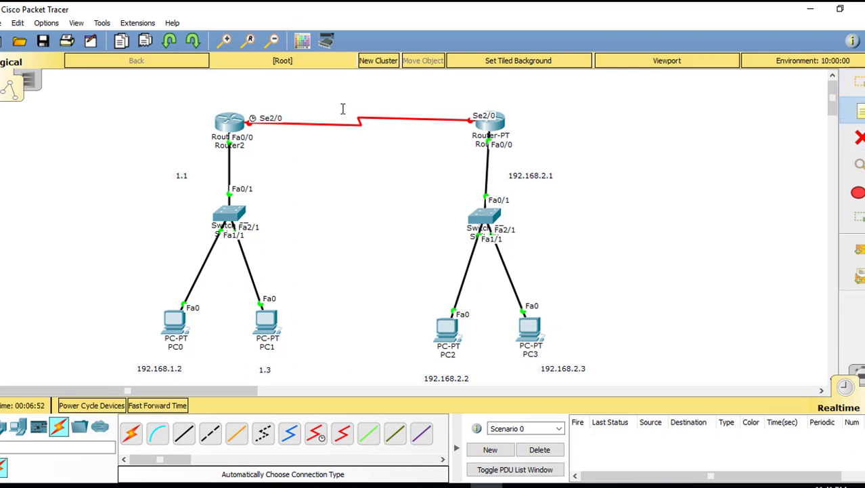
click(252, 101)
text(192)
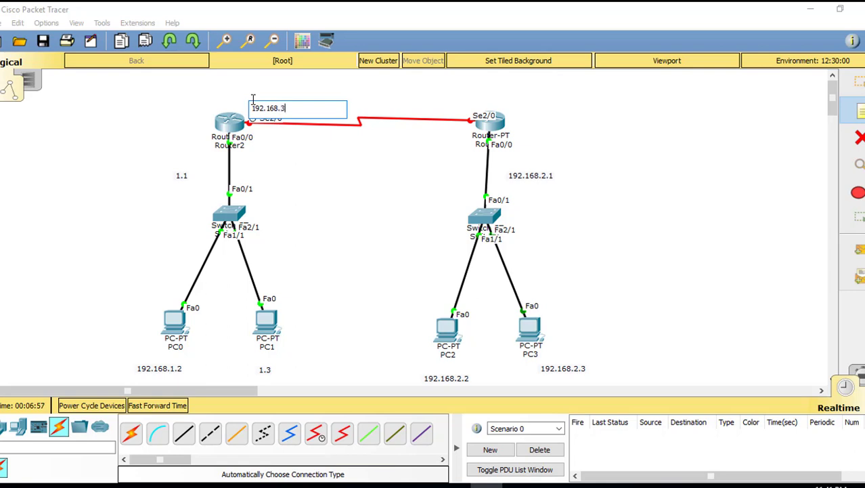
text(.168.3)
click(440, 100)
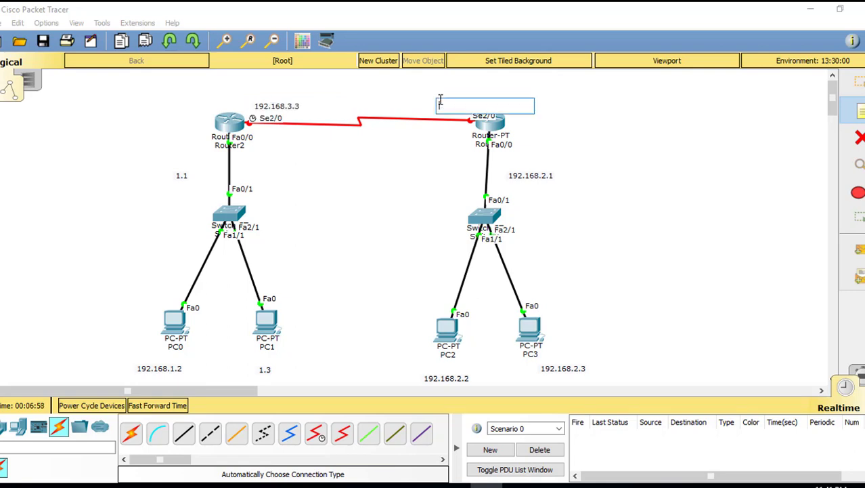
text(192)
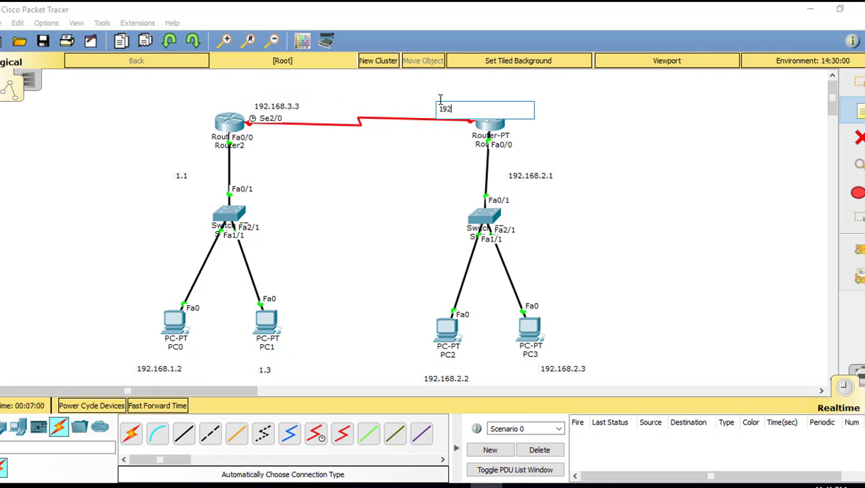
text(.168.3.4)
key(Escape)
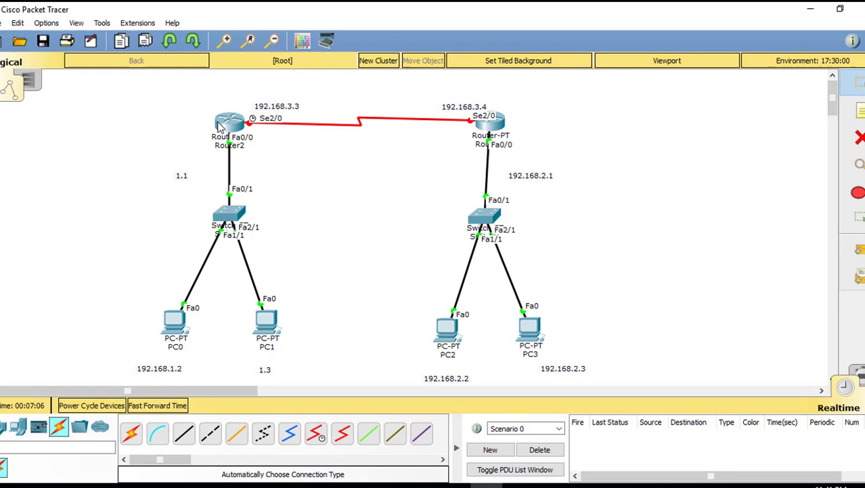
Turn on Router2's Serial2/0 at clock rate 64000 with IP 192.168.3.3, mask 255.255.255.0
click(229, 126)
drag(319, 102, 590, 103)
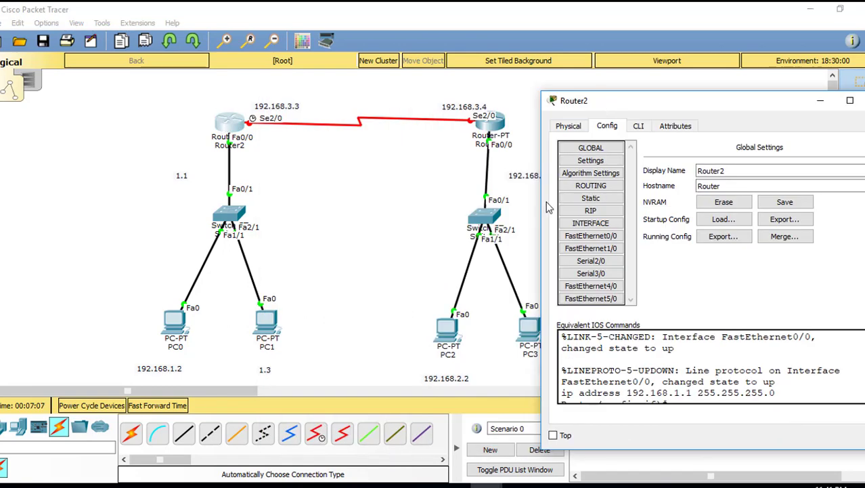
click(590, 261)
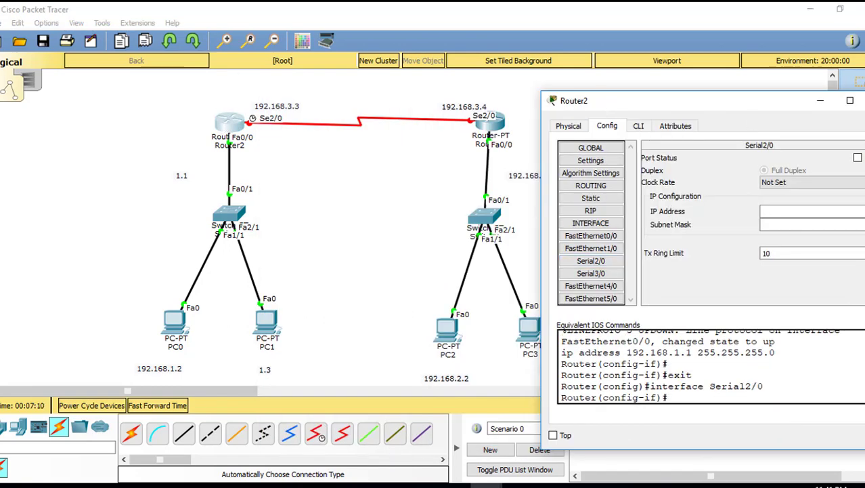
click(857, 158)
click(817, 186)
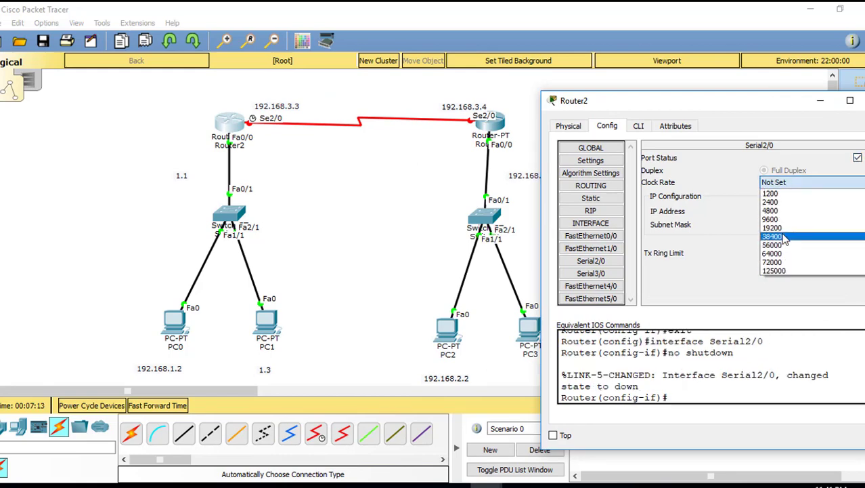
click(785, 253)
click(783, 209)
text(192.168)
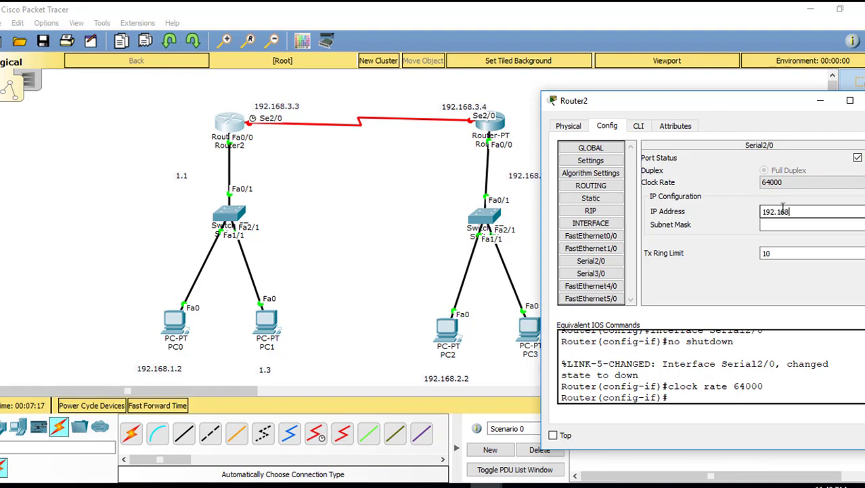
text(.3.3)
click(789, 211)
text(.)
key(Return)
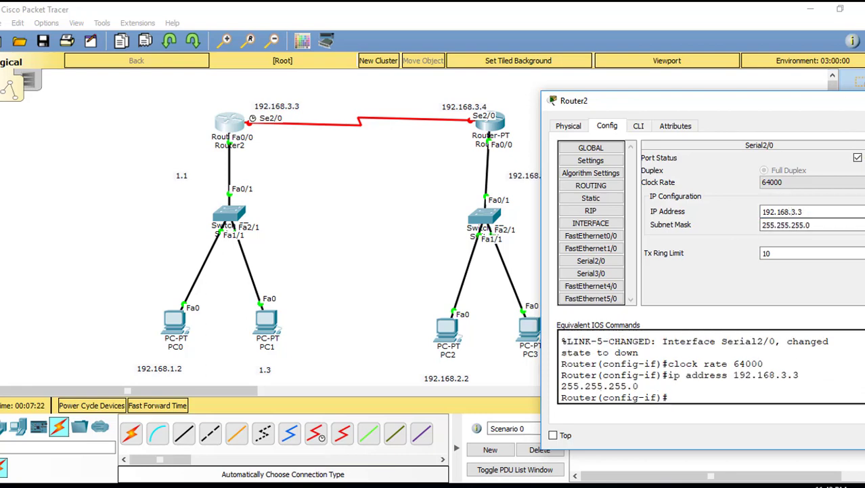
Turn on Router3's Serial2/0 port and set its clock rate to 64000
click(861, 100)
click(484, 122)
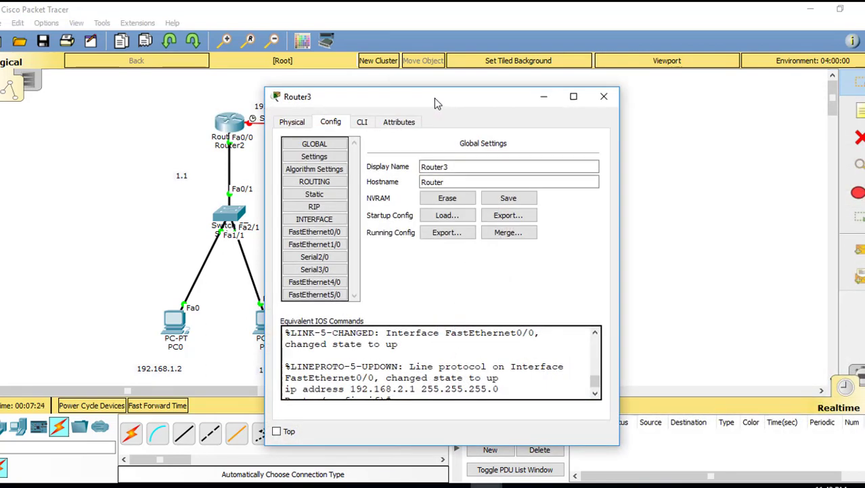
drag(434, 97, 765, 87)
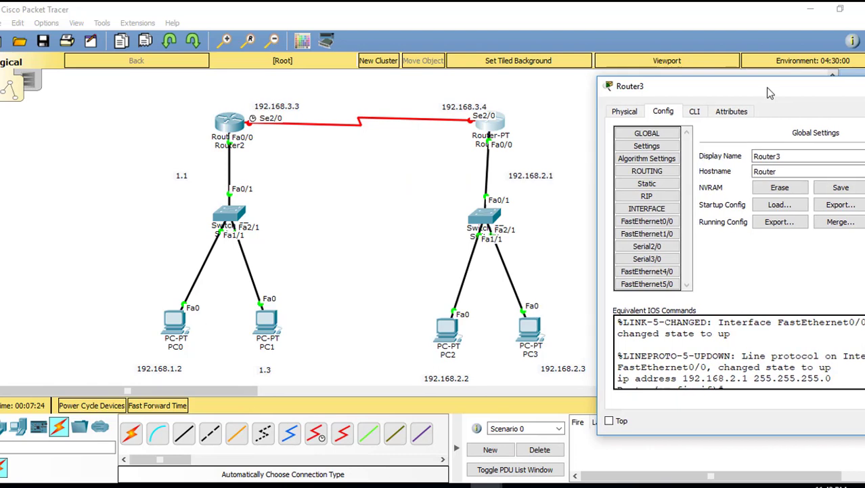
click(646, 246)
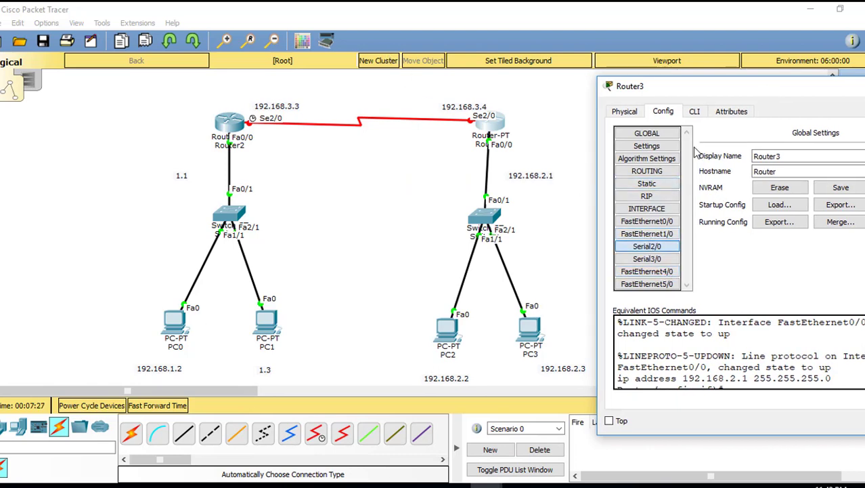
drag(749, 90, 599, 100)
click(765, 152)
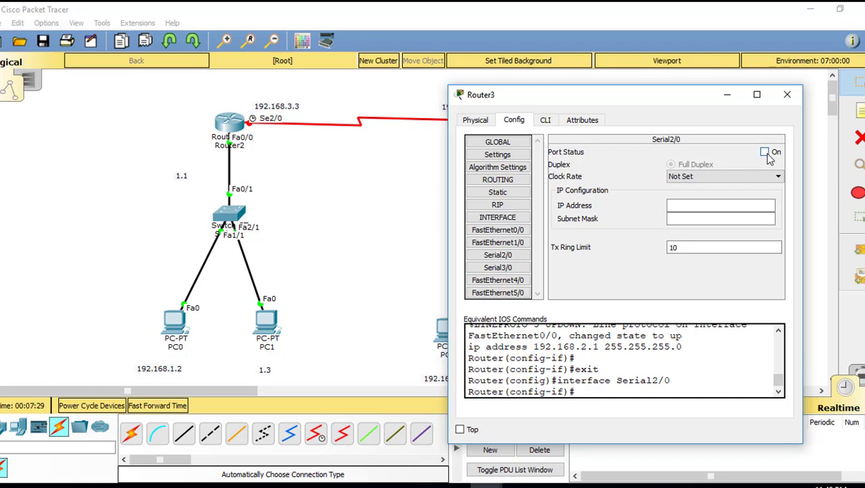
click(718, 177)
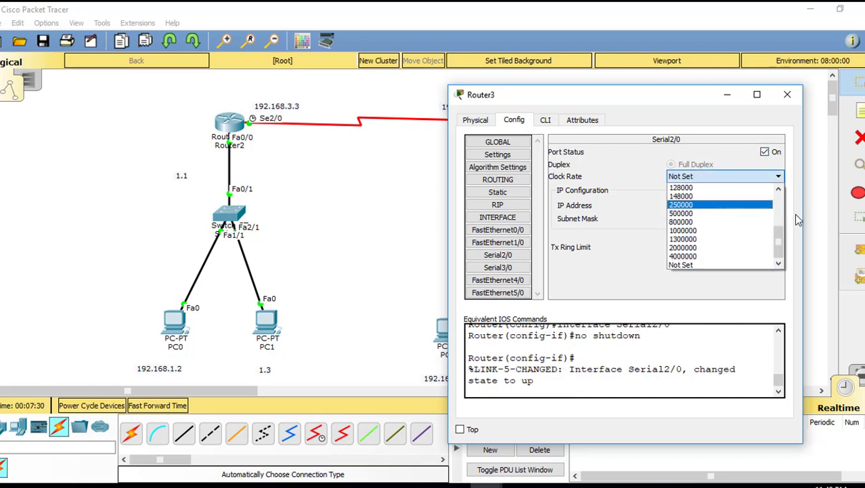
drag(780, 230, 778, 204)
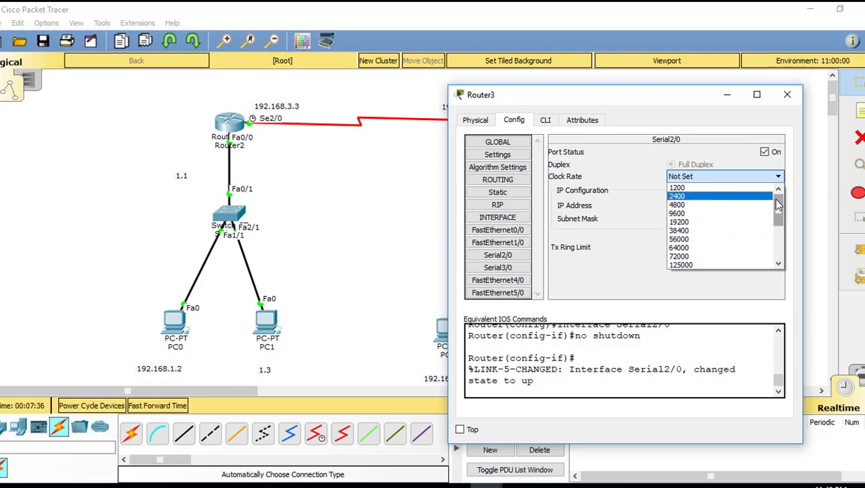
drag(775, 199, 779, 214)
click(689, 222)
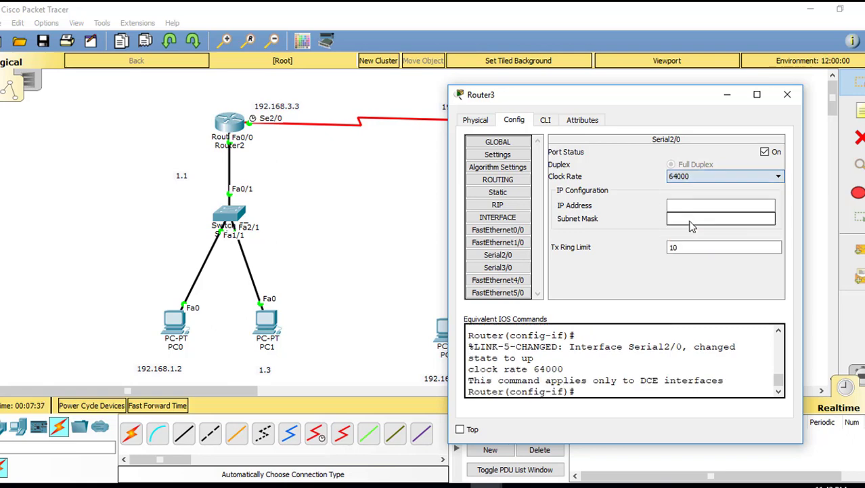
Give Router3's Serial2/0 the address 192.168.3.4 with mask 255.255.255.0
click(690, 208)
text(.1)
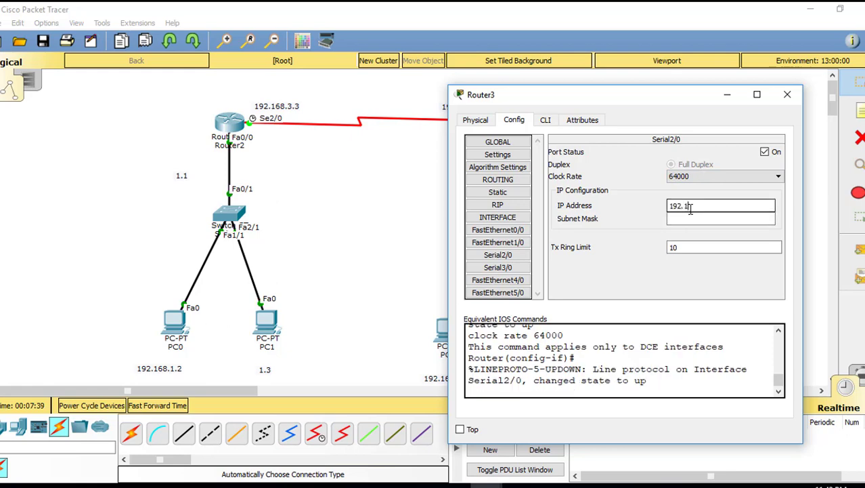
text(68.3.)
mouse_move(680, 99)
mouse_down()
mouse_move(707, 166)
mouse_move(710, 146)
mouse_up()
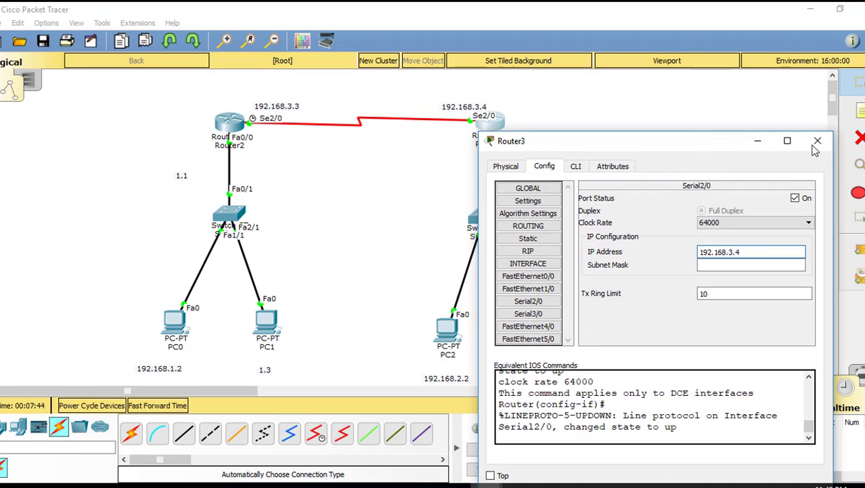
key(Tab)
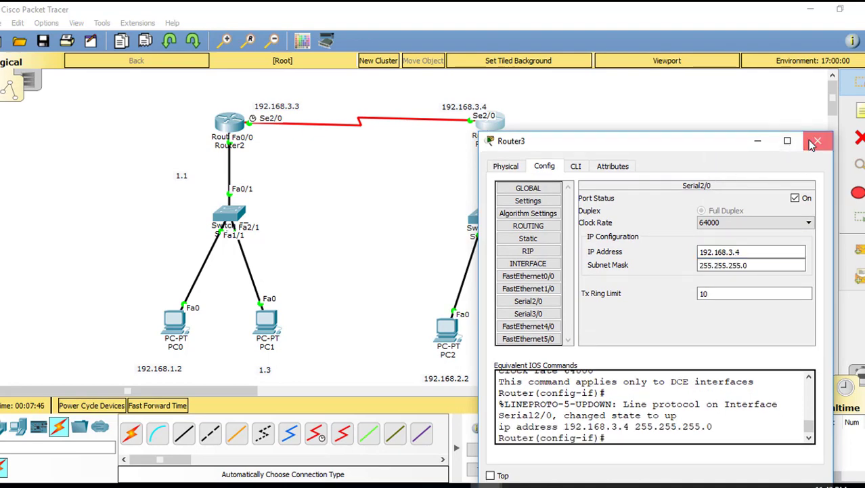
Close Router3, then send simple PDUs Router2→Router3 and PC0→PC1, which succeed
click(818, 140)
click(856, 247)
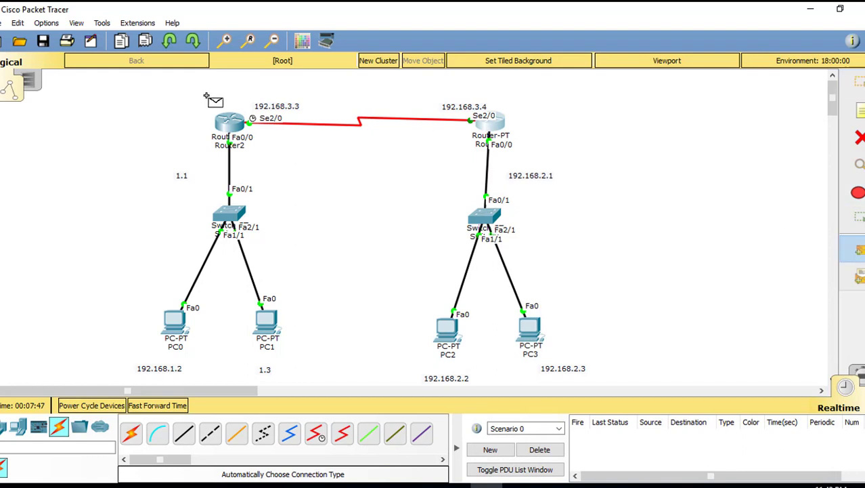
click(229, 123)
click(489, 124)
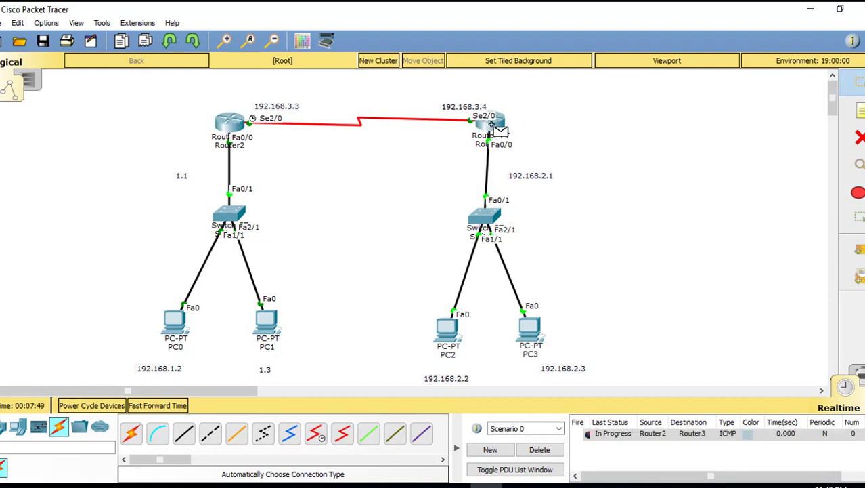
click(856, 248)
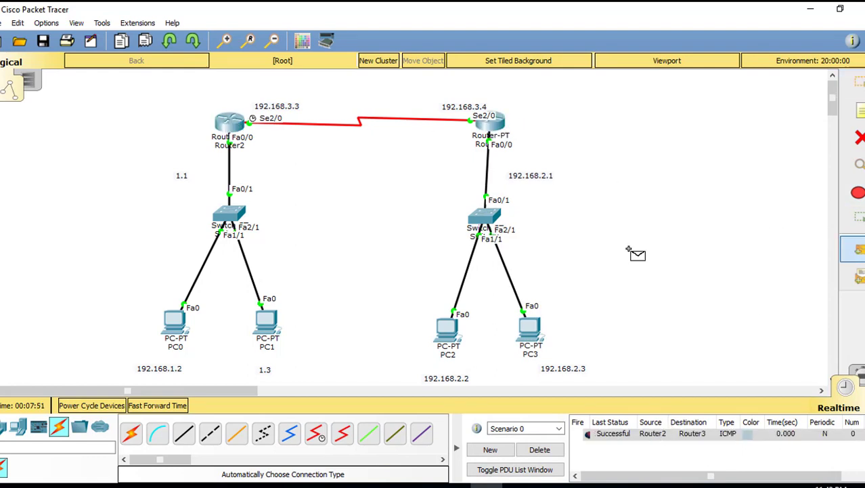
click(175, 323)
click(266, 322)
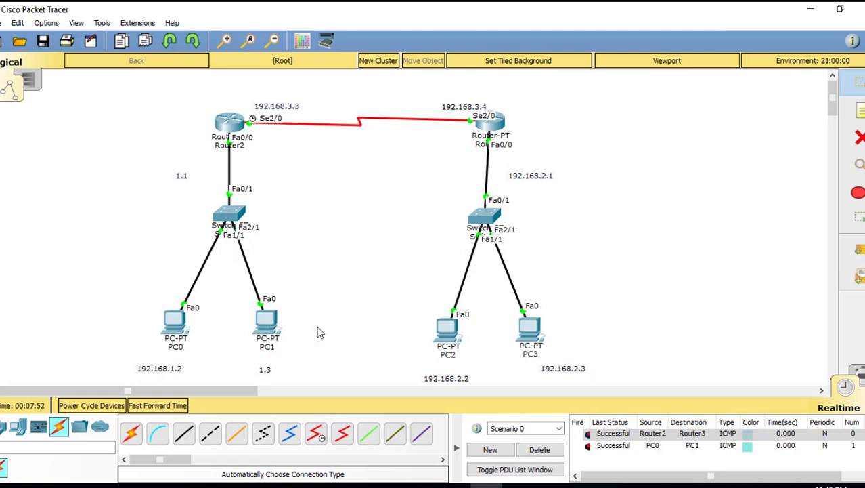
Send cross-LAN pings PC1→PC2 and PC2→PC0, which fail, then delete all PDU results
click(852, 257)
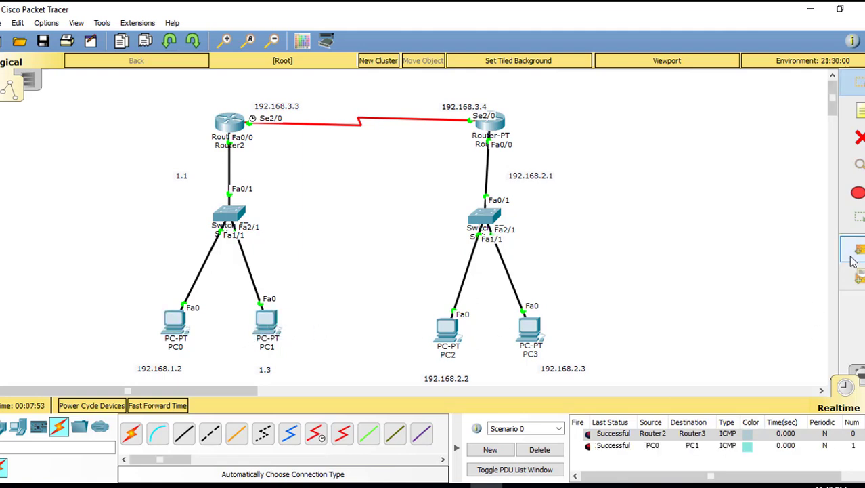
click(268, 325)
click(447, 329)
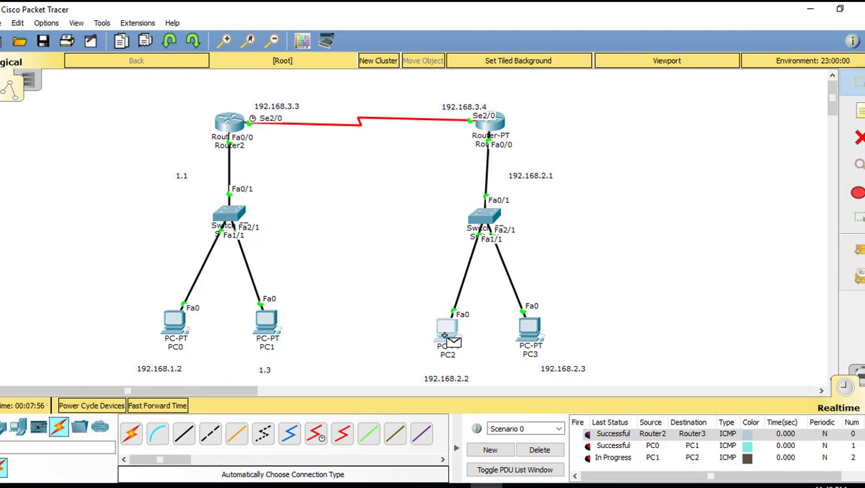
click(854, 250)
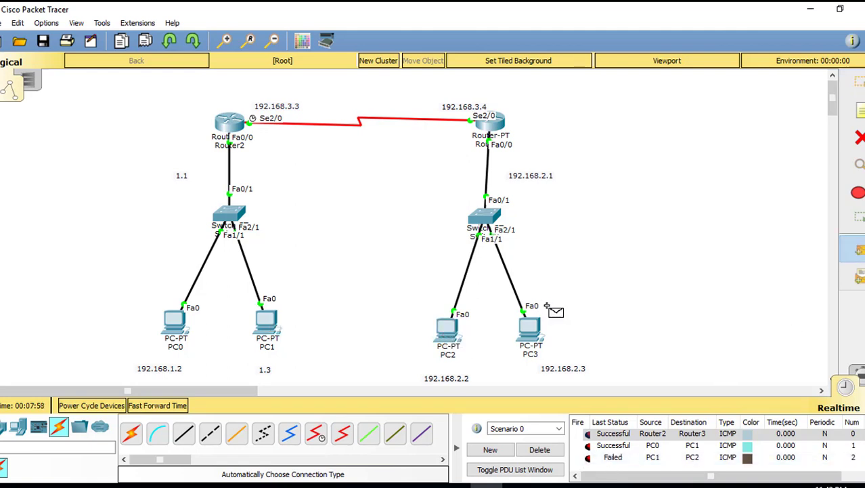
click(447, 329)
click(178, 331)
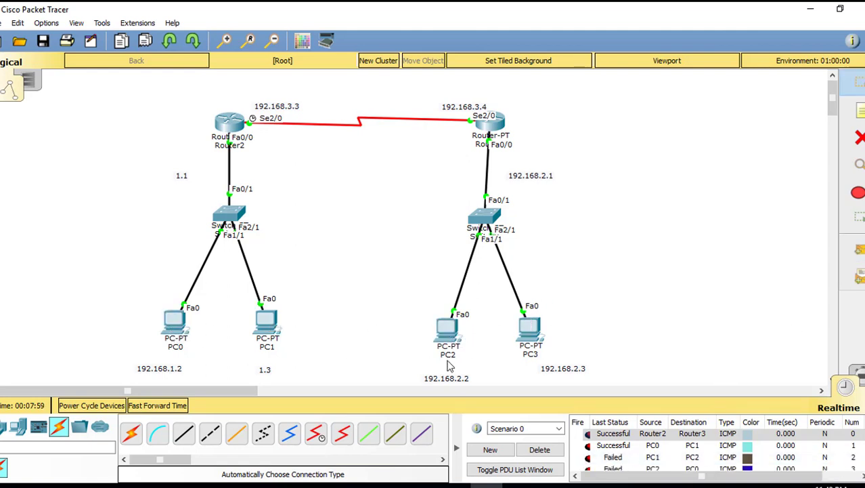
click(538, 450)
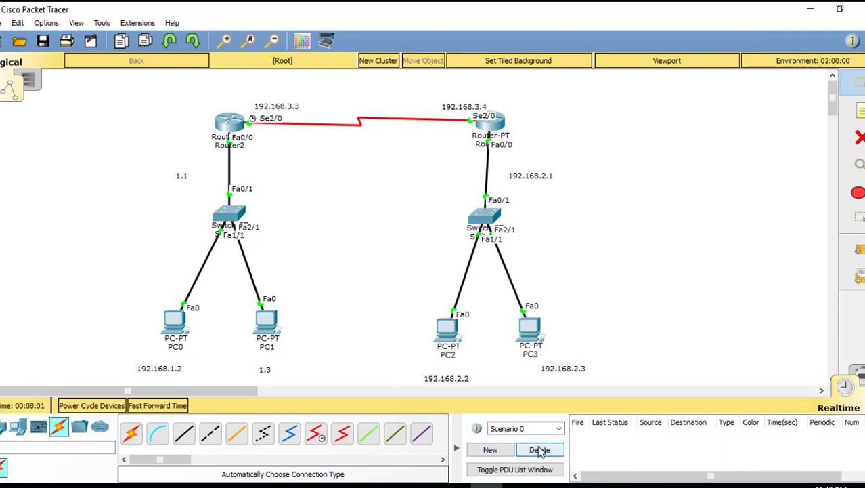
Reopen Router2's CLI, exit interface mode and enter int se2/0
click(231, 128)
drag(340, 101, 639, 101)
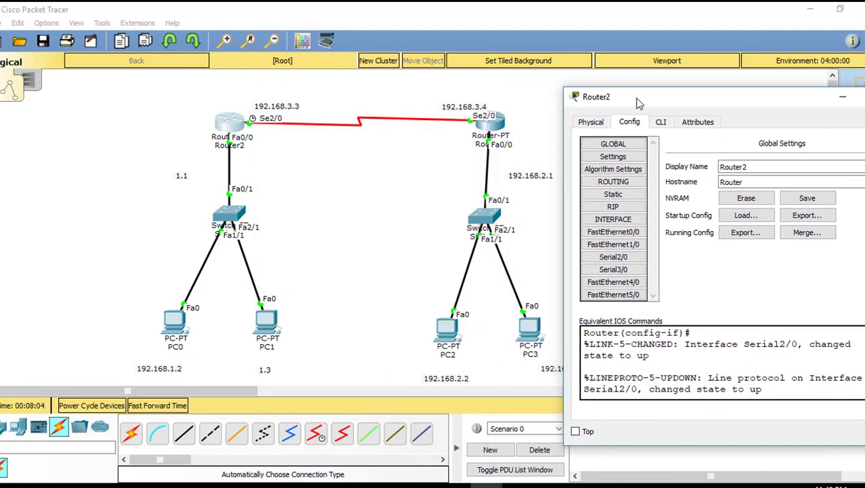
click(662, 124)
key(Return)
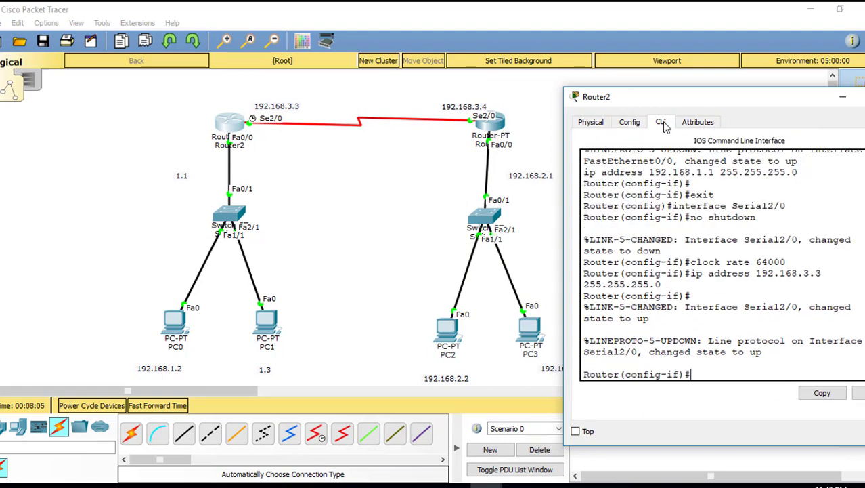
text(ex)
key(Return)
key(Return)
text(int)
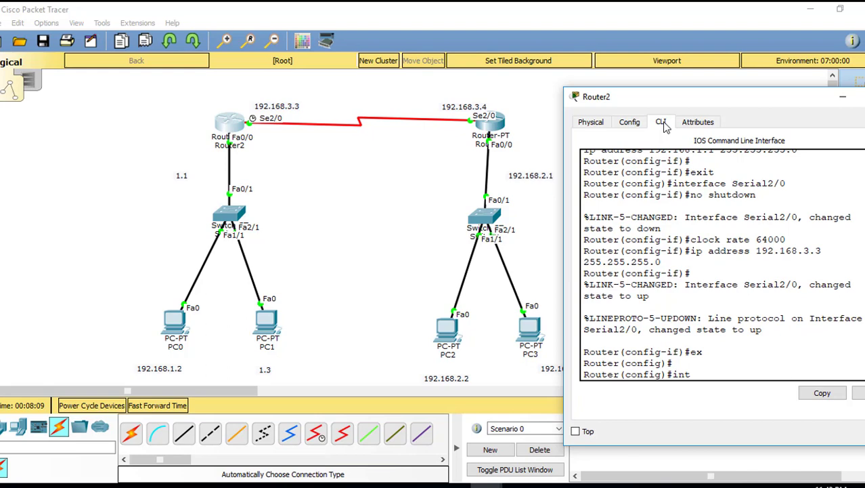
text(se)
key(BackSpace)
key(BackSpace)
key(Return)
text(ip)
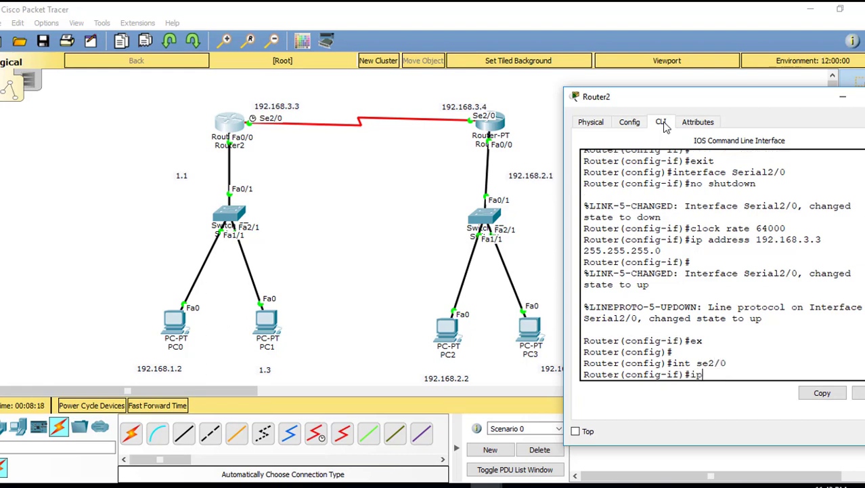
Add ip route 192.168.2.0 255.255.255.0 192.168.3.4 on Router2 and exit configuration
text( route)
text( 192.168.2.0)
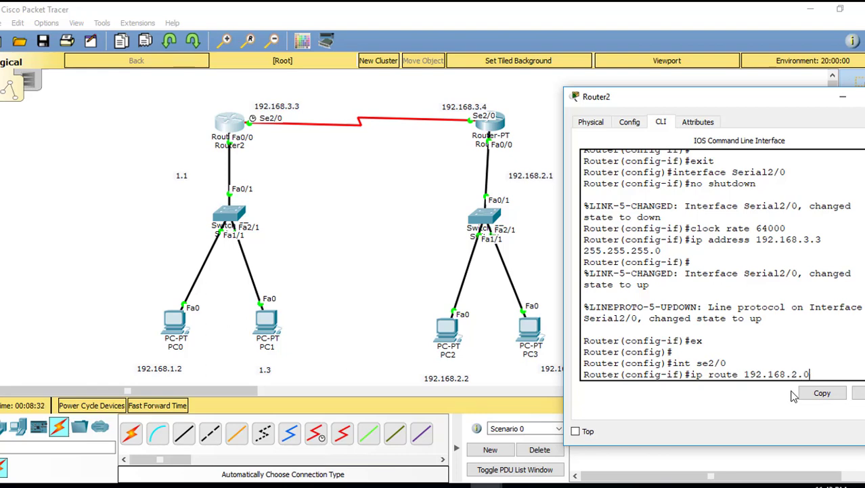
text(55)
text(.2)
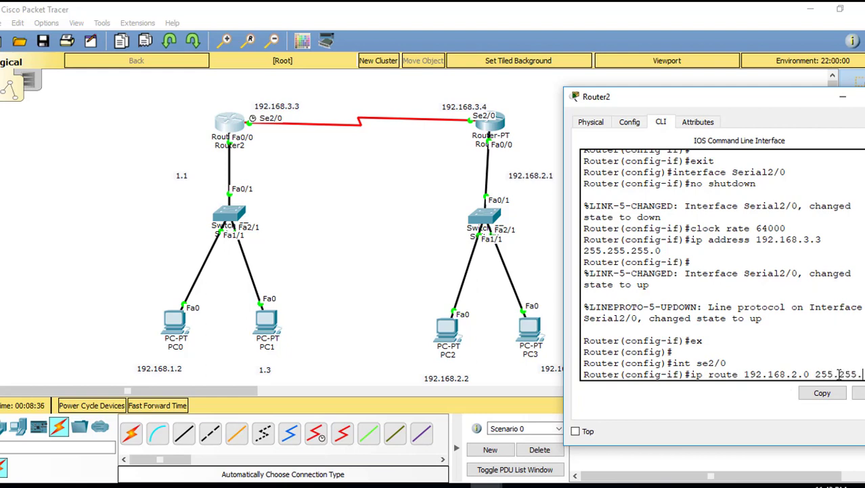
text(55.0)
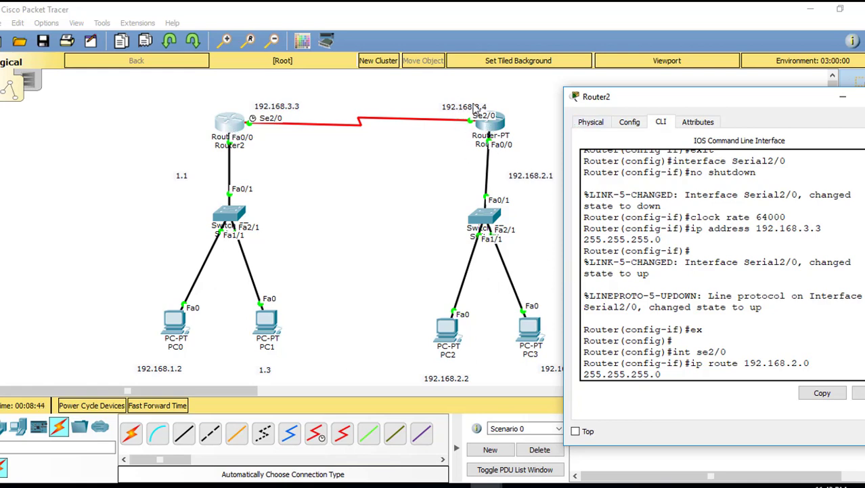
click(716, 387)
text(192.1)
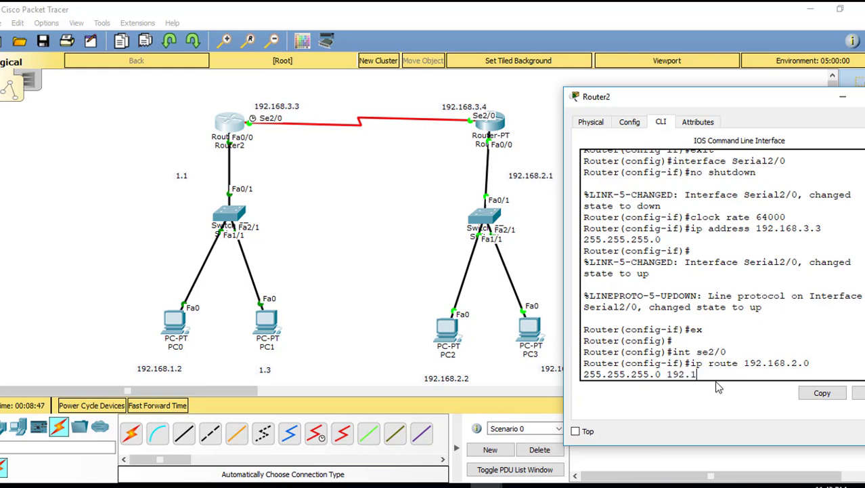
text(7)
text(.3.4)
key(Return)
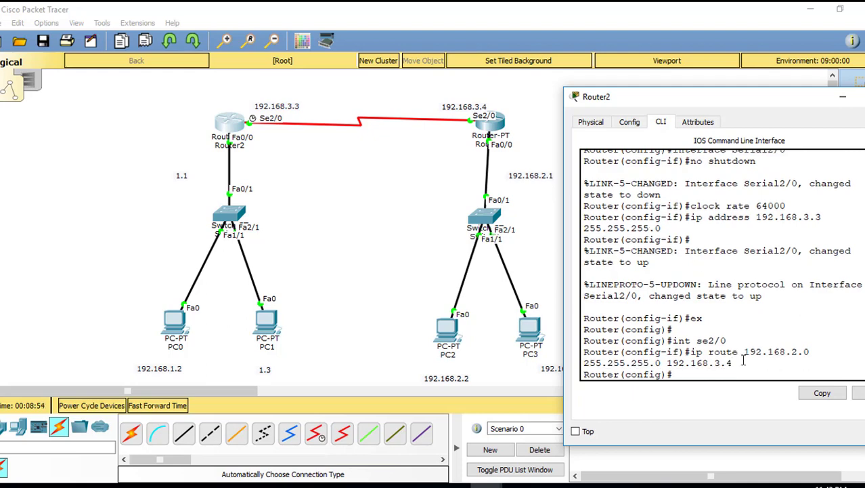
text(ex)
key(Return)
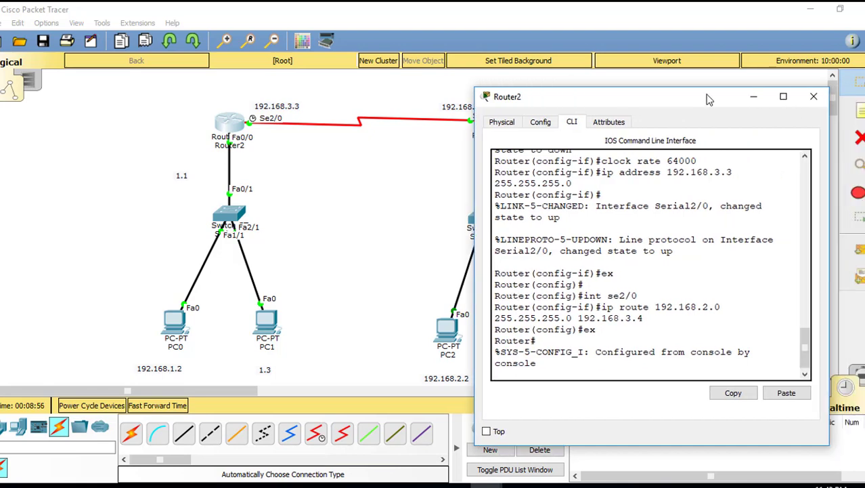
Close Router2's window and open Router3's command line
drag(795, 97, 707, 96)
click(826, 99)
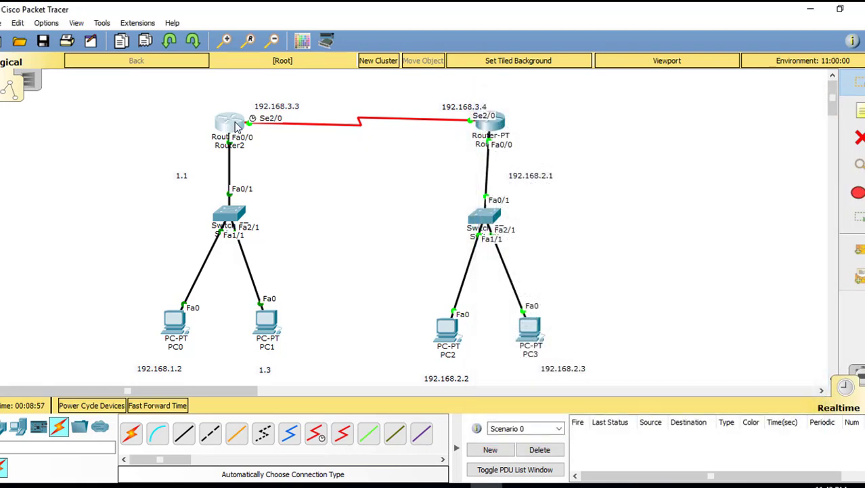
click(496, 134)
drag(474, 103, 747, 124)
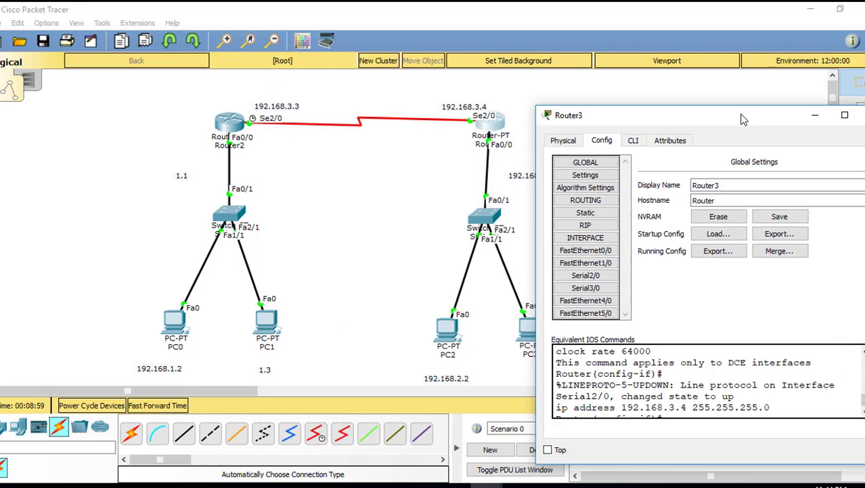
click(634, 140)
key(Return)
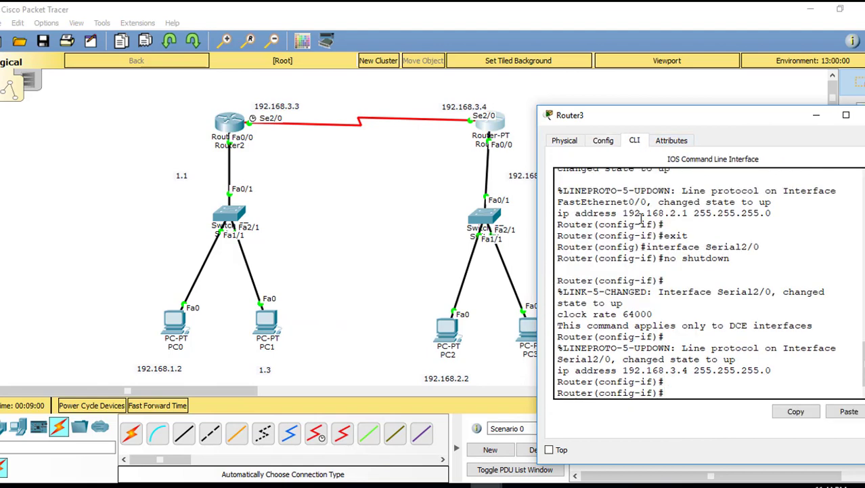
On Router3, enter int se2/0, add ip route 192.168.1.0 255.255.255.0 192.168.3.3, and close
text(ex)
key(Return)
key(Return)
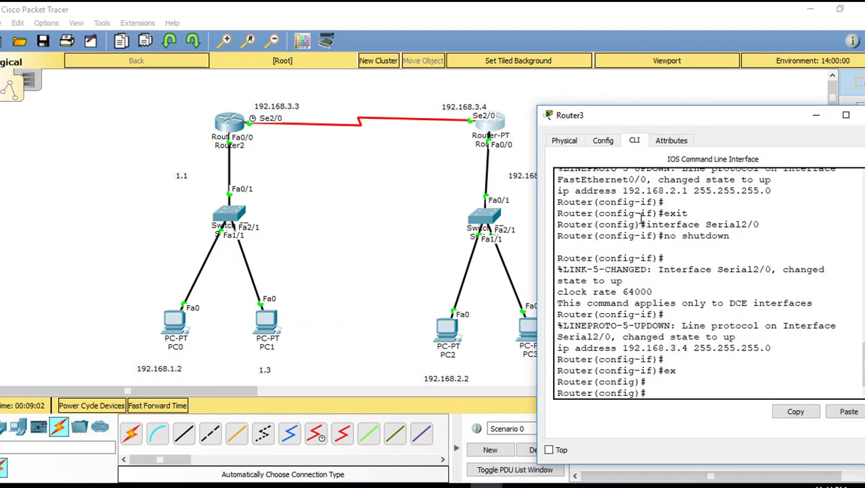
text(int se2/0)
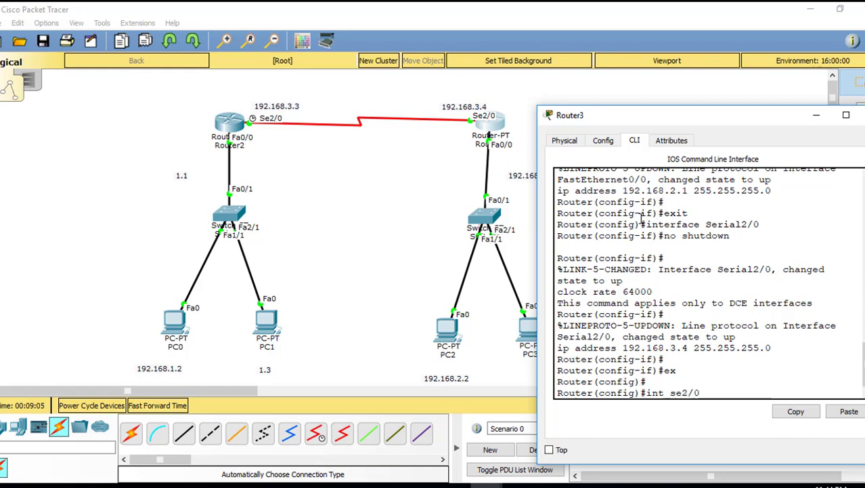
key(Return)
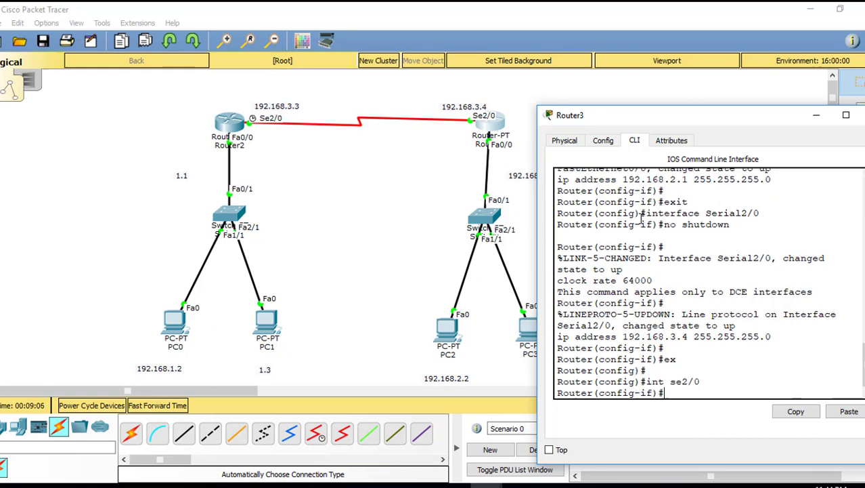
text(ip rout)
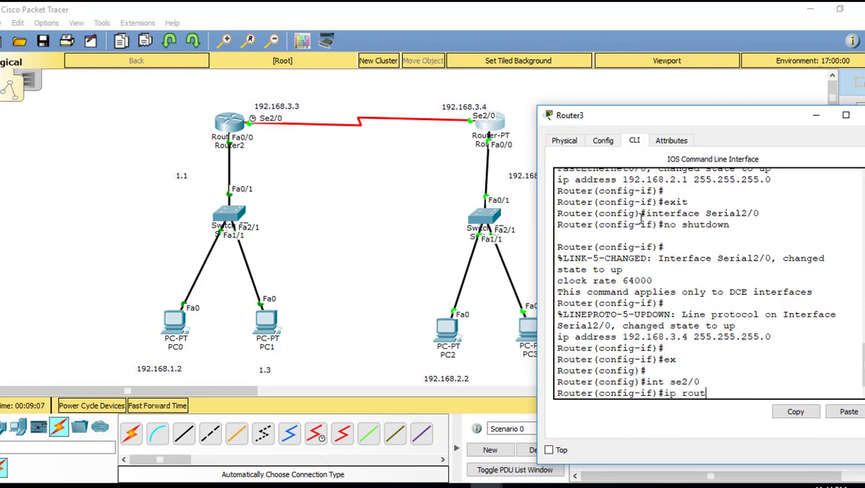
text(e 192.16)
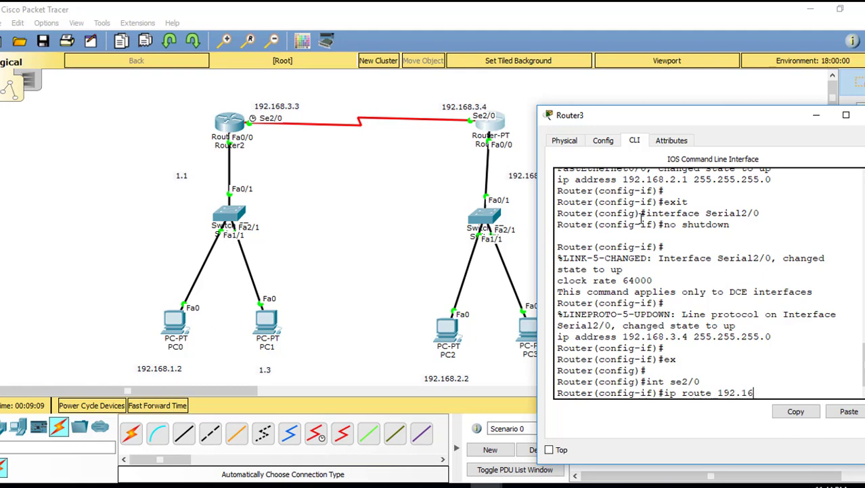
text(8.)
text(1.0 2)
text(55)
text(.255.255.)
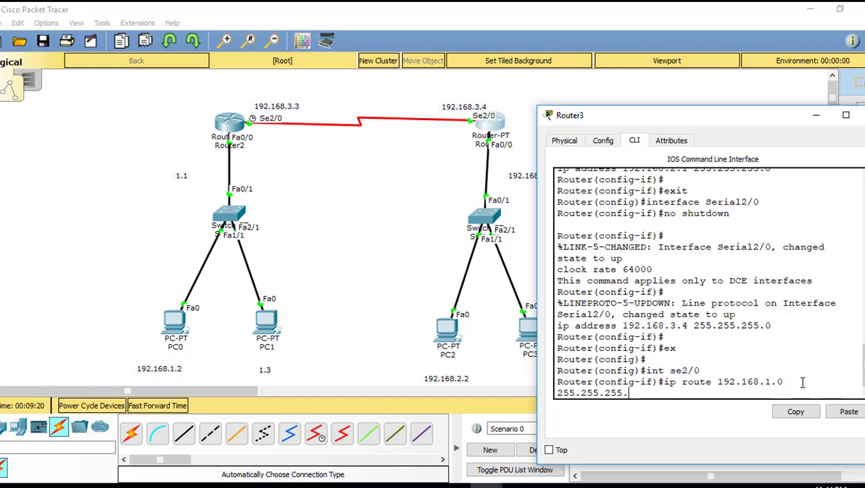
text(0 192.168.3.3)
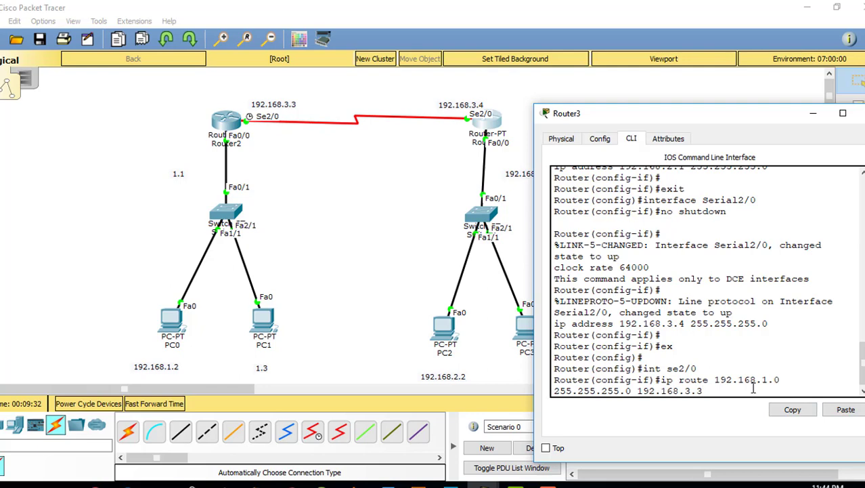
key(Return)
text(ex)
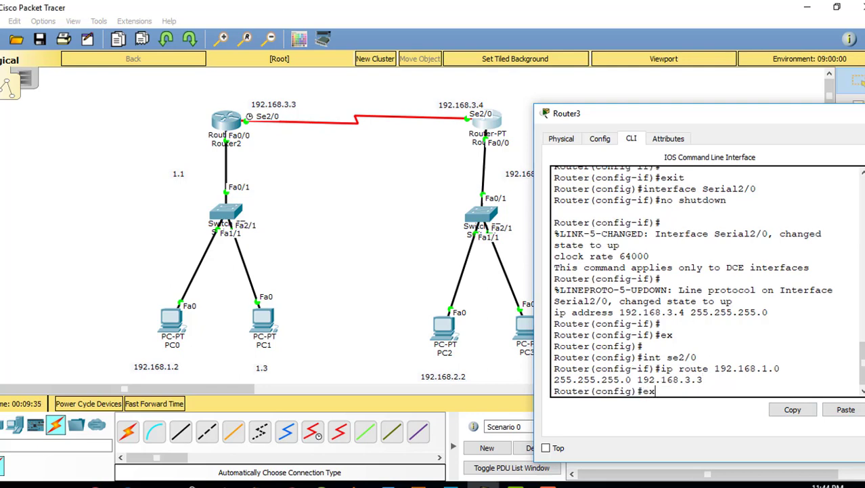
click(860, 113)
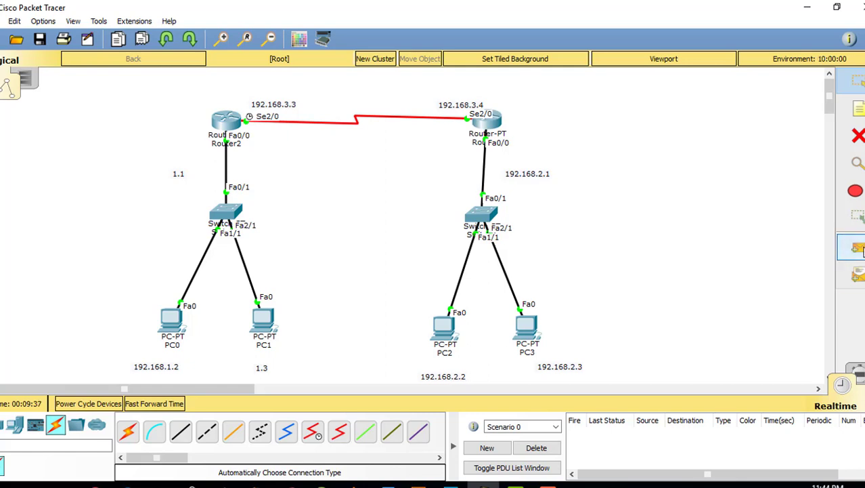
Send successful cross-LAN pings PC0→PC2, PC2→PC1 and PC3→PC1, then start another from PC0
click(173, 321)
click(452, 330)
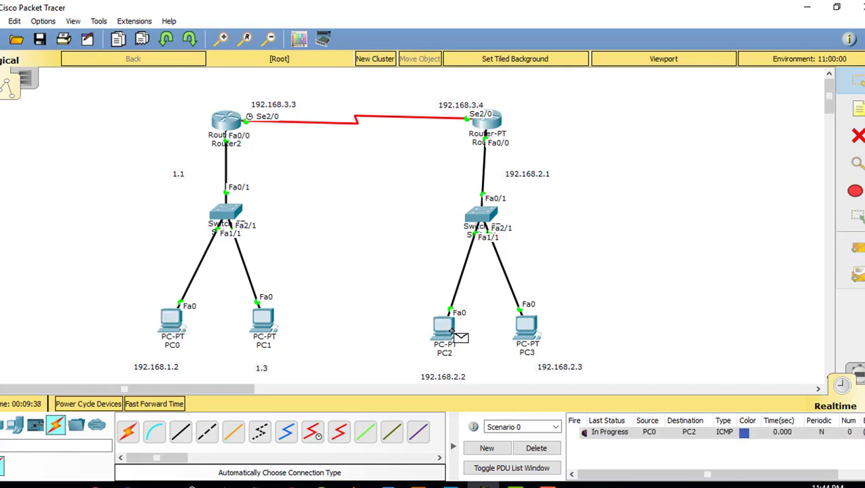
click(855, 247)
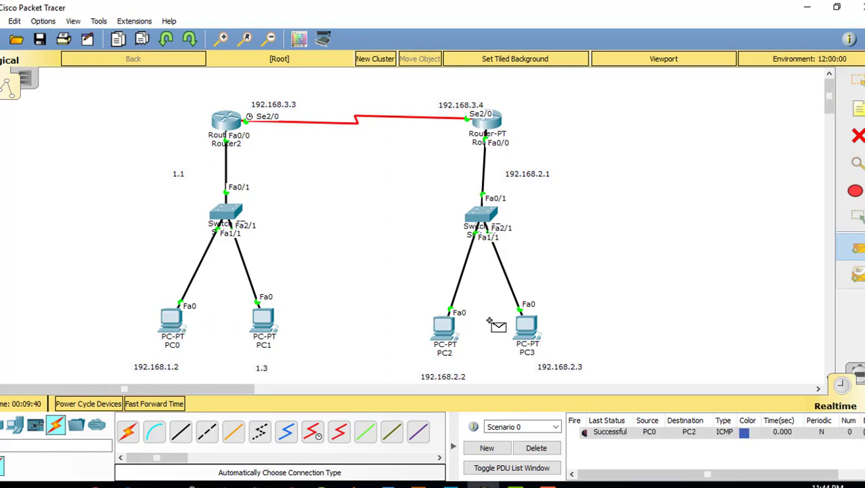
click(444, 327)
click(264, 328)
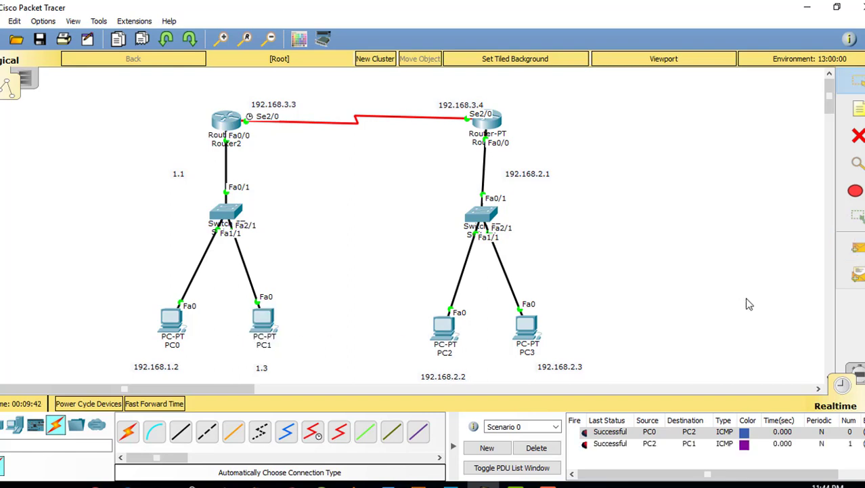
click(855, 247)
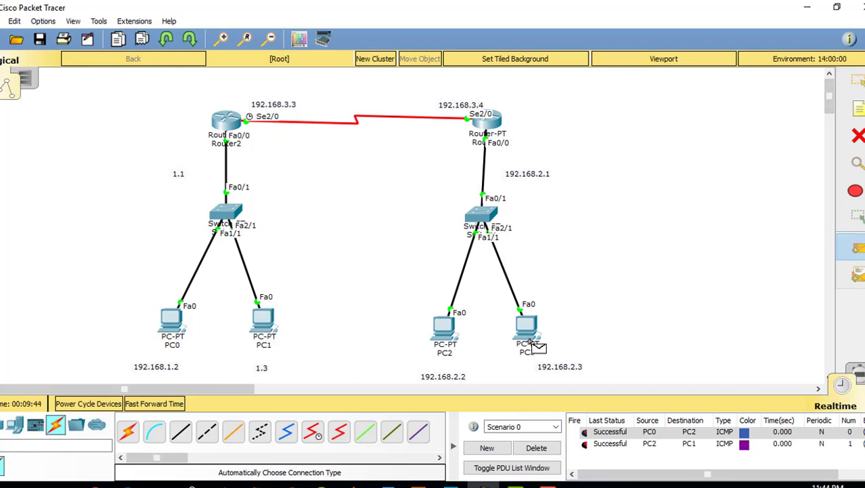
click(528, 339)
click(258, 323)
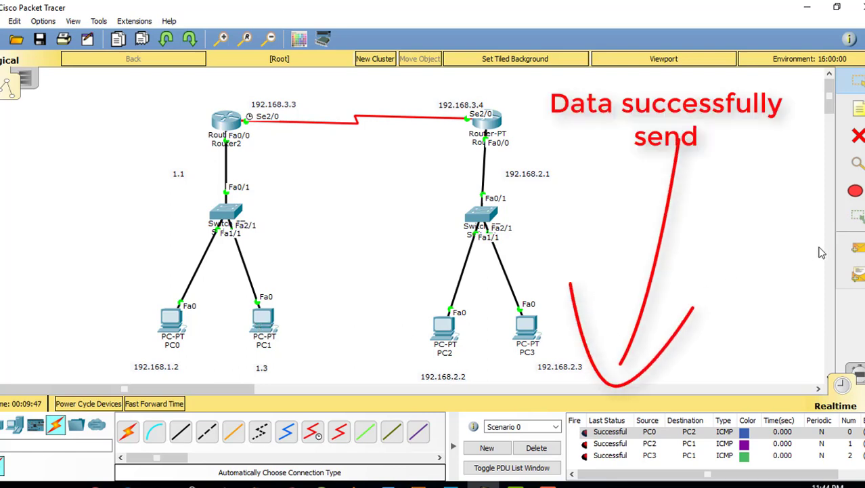
click(856, 252)
click(177, 324)
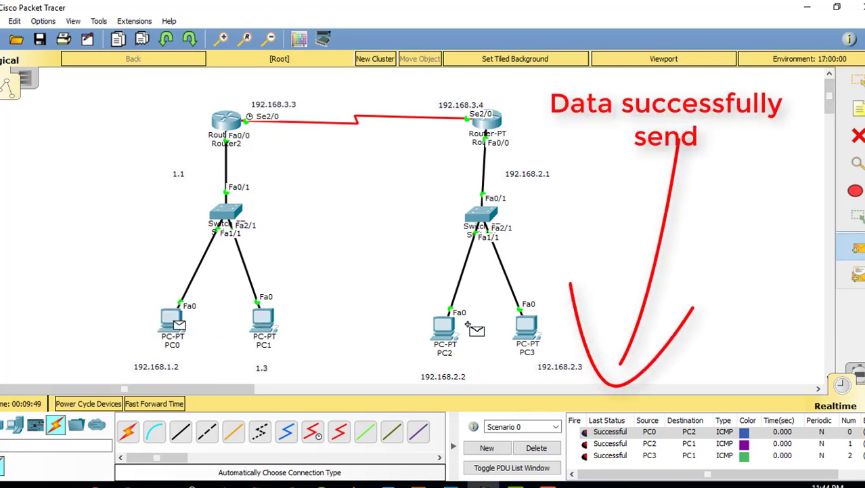